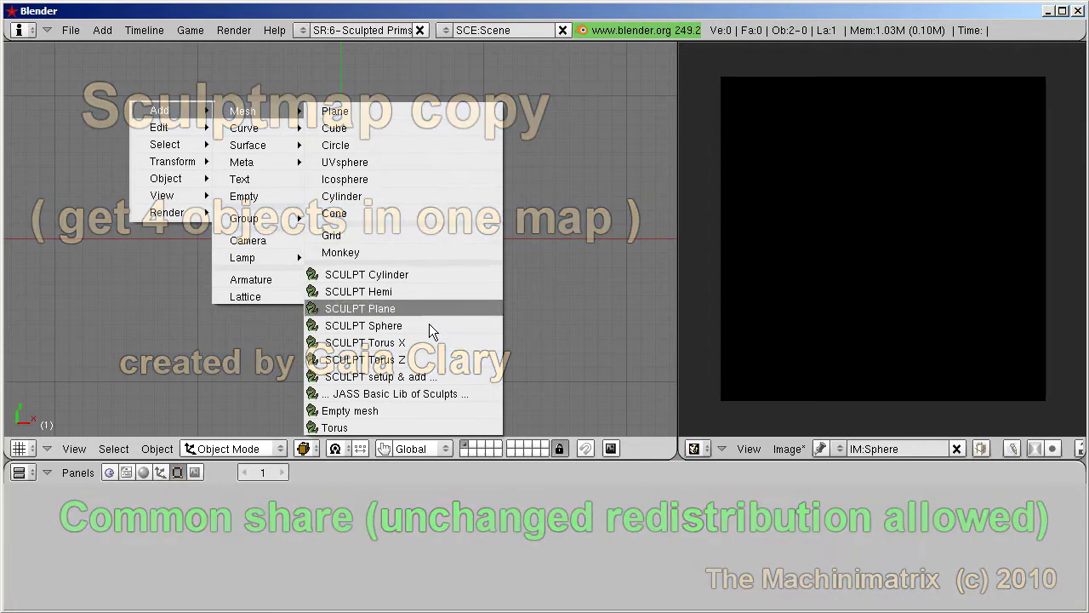
- Add a sculpt mesh cylinder with 8 X faces, 8 Y faces and 1 subdivision level
click(446, 377)
click(460, 329)
click(484, 281)
click(436, 370)
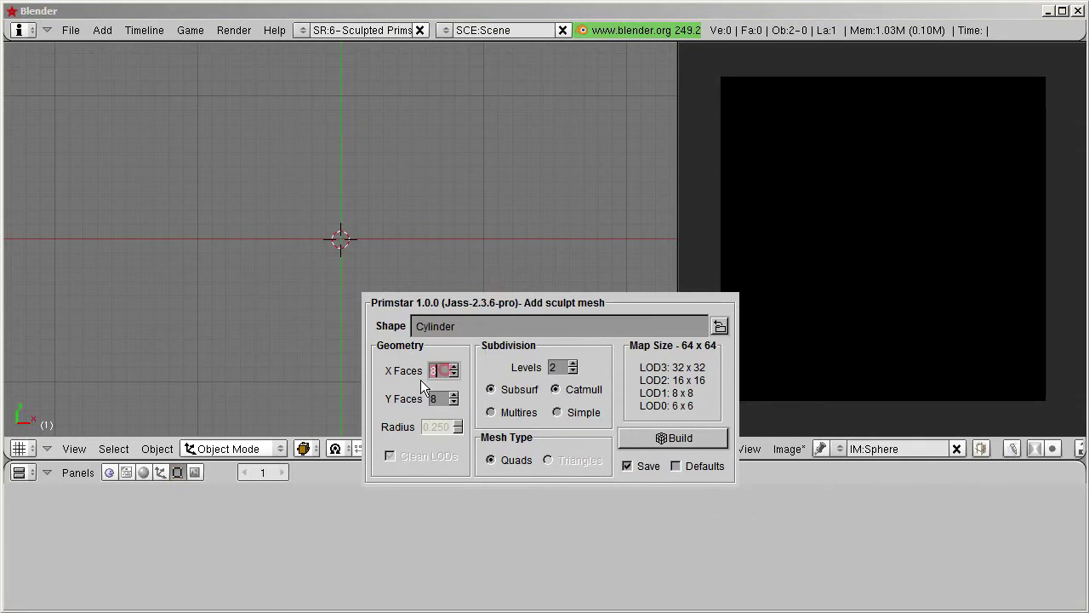
click(439, 399)
click(557, 367)
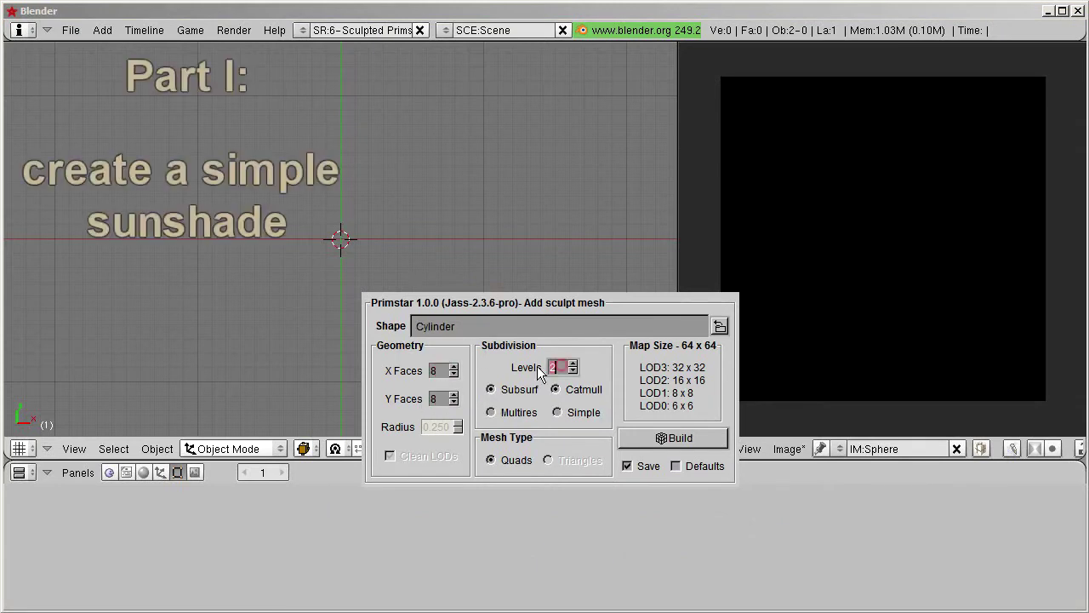
click(573, 372)
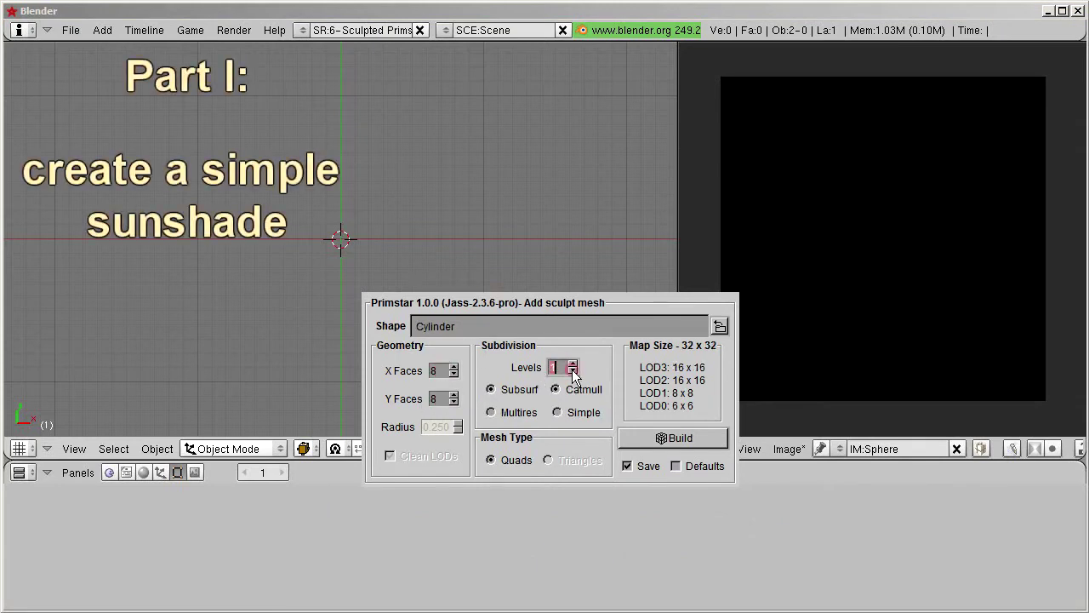
click(646, 439)
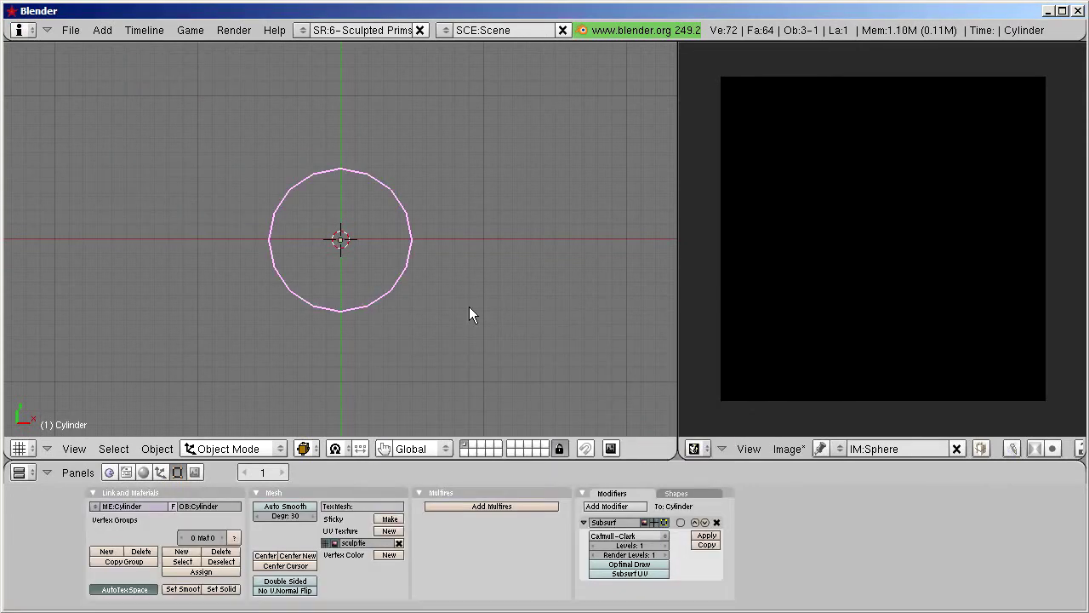
- In front view, collapse the cylinder's topmost and bottommost edge loops to points by scaling them to 0 with Z locked
key(KP_1)
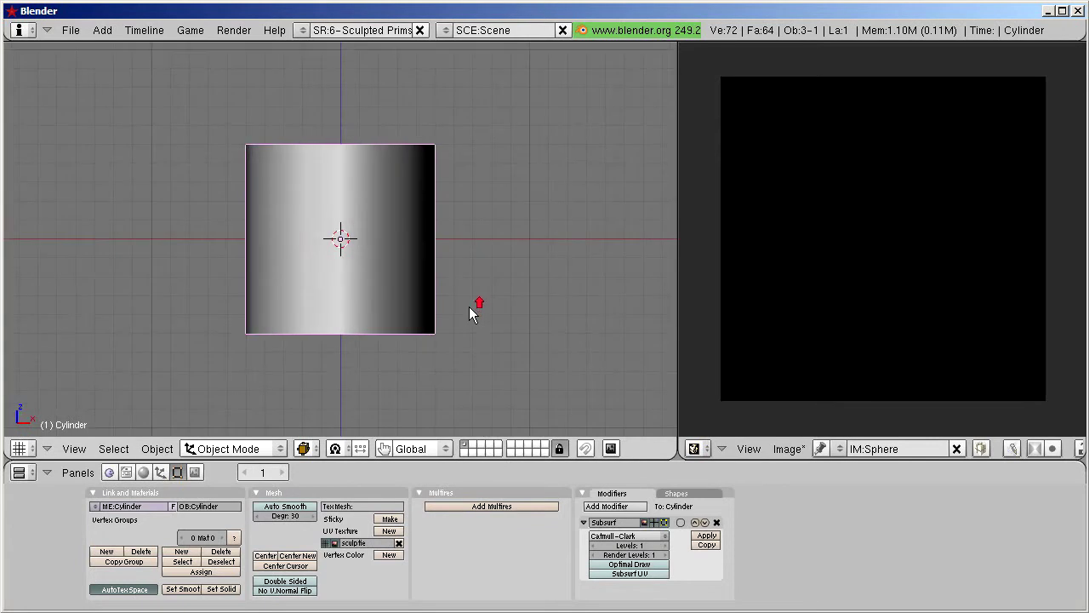
key(Tab)
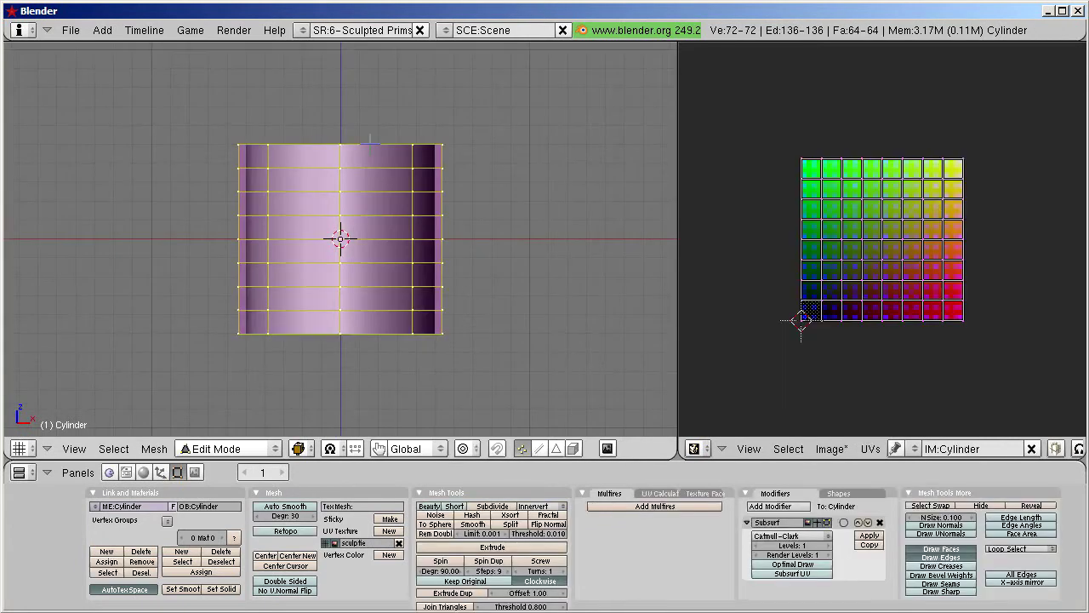
alt+right_click(369, 144)
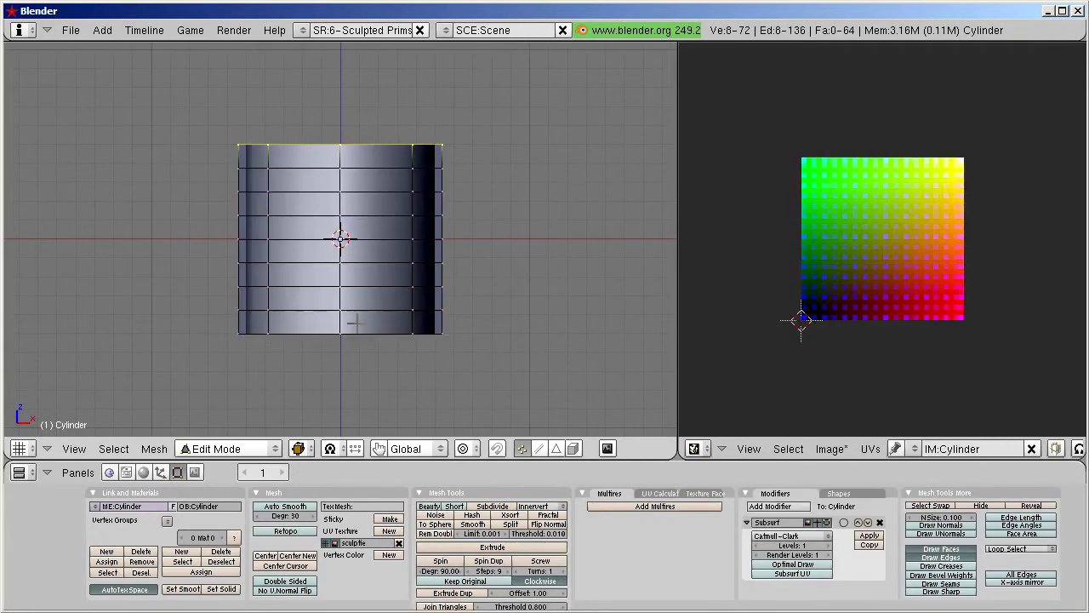
alt+shift+right_click(388, 333)
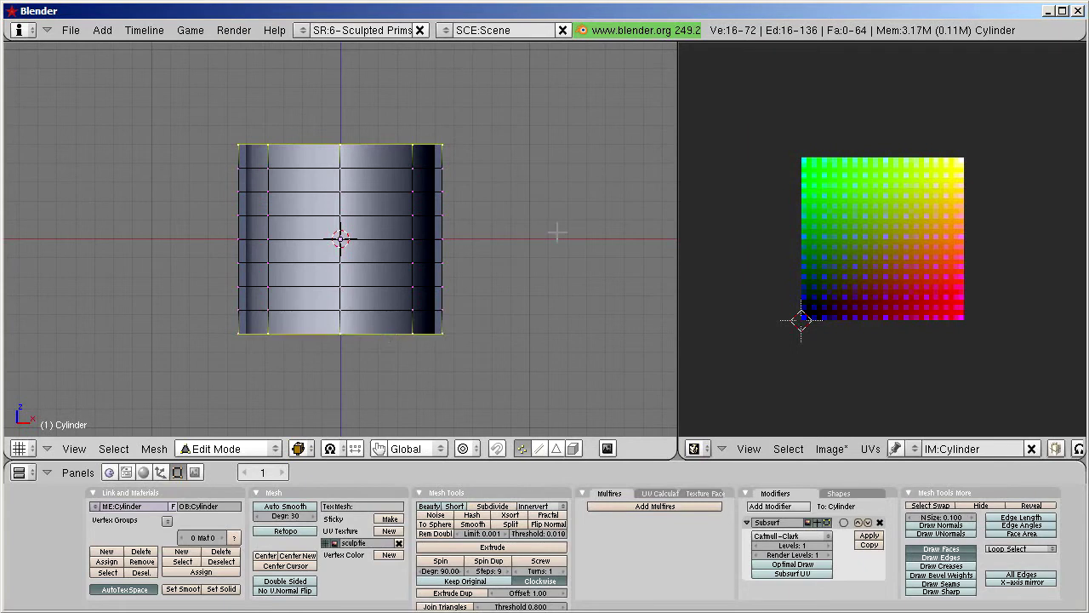
key(s)
key(shift+z)
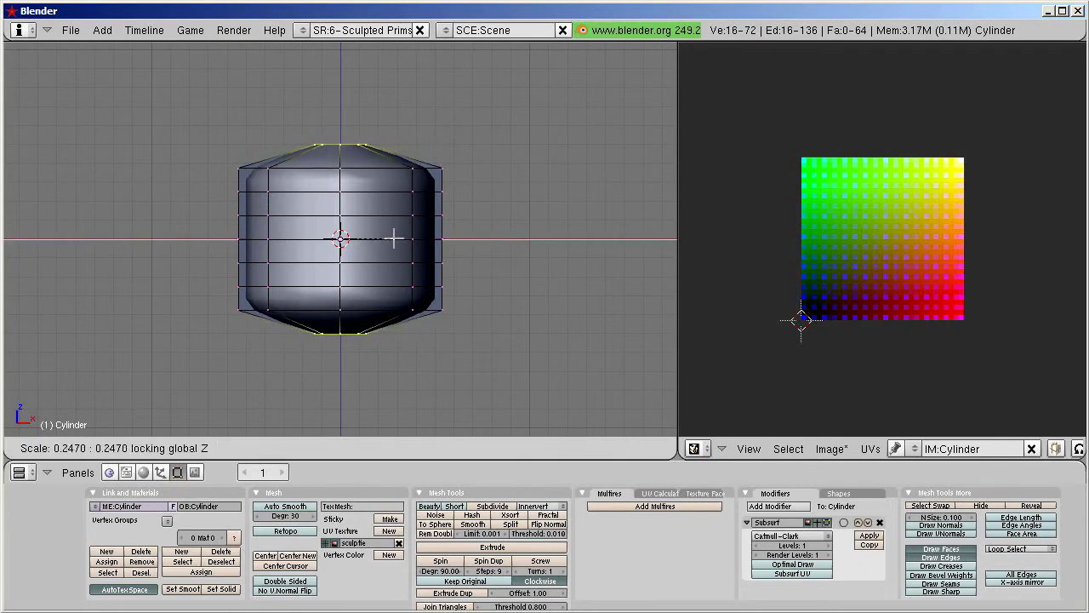
key(0)
click(361, 238)
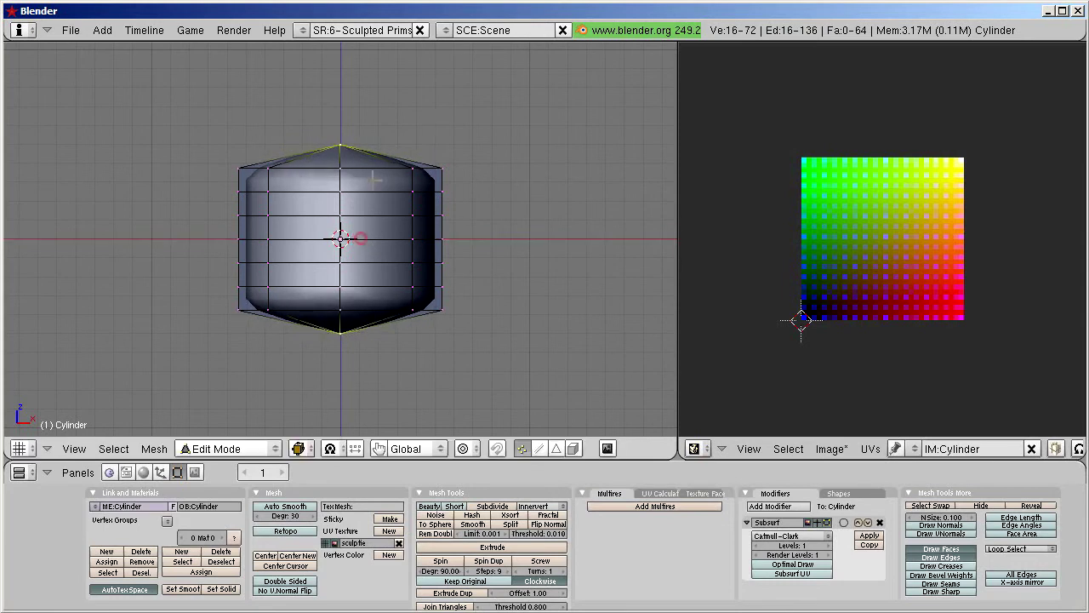
- Collapse the second edge loops from the top and bottom to points, scaling to 0 with Z locked
alt+right_click(368, 168)
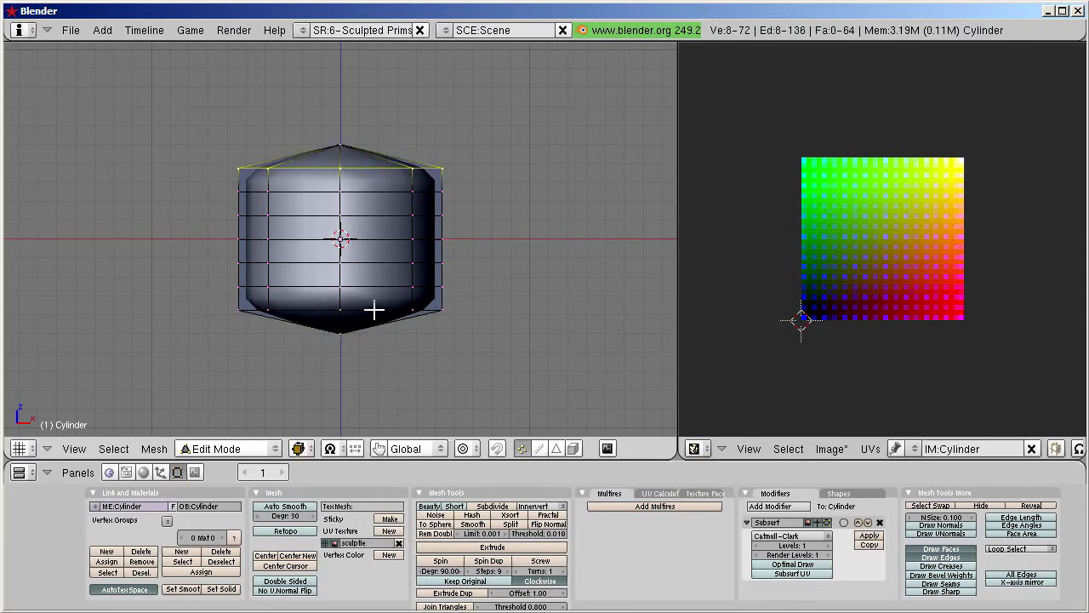
alt+shift+right_click(374, 311)
key(s)
key(shift+z)
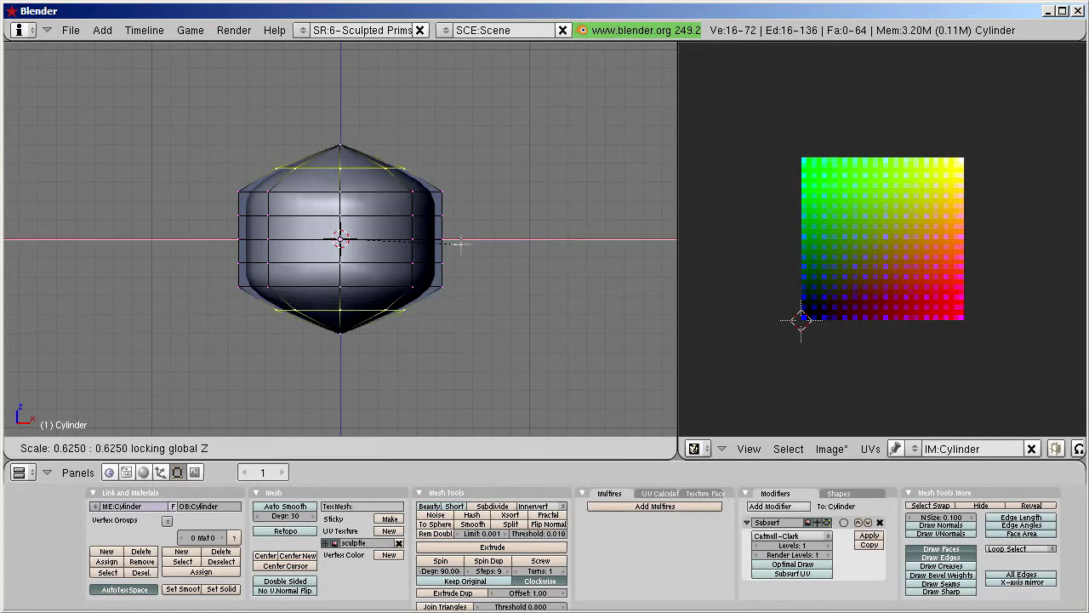
key(0)
key(Return)
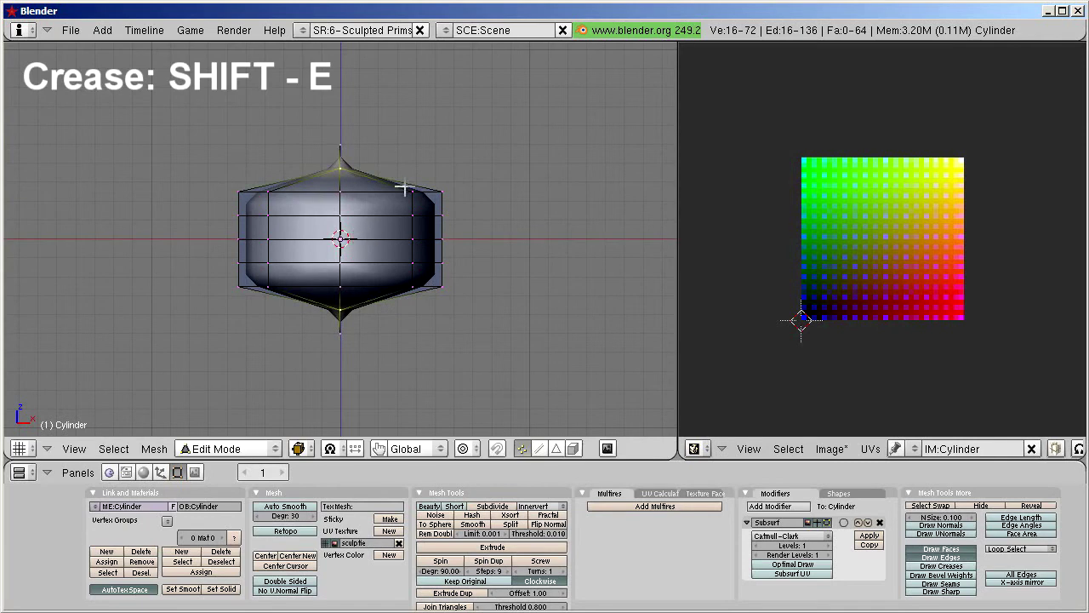
- Crease the newly collapsed loops, and crease the third edge loops from the top and bottom by +1.000
key(shift+e)
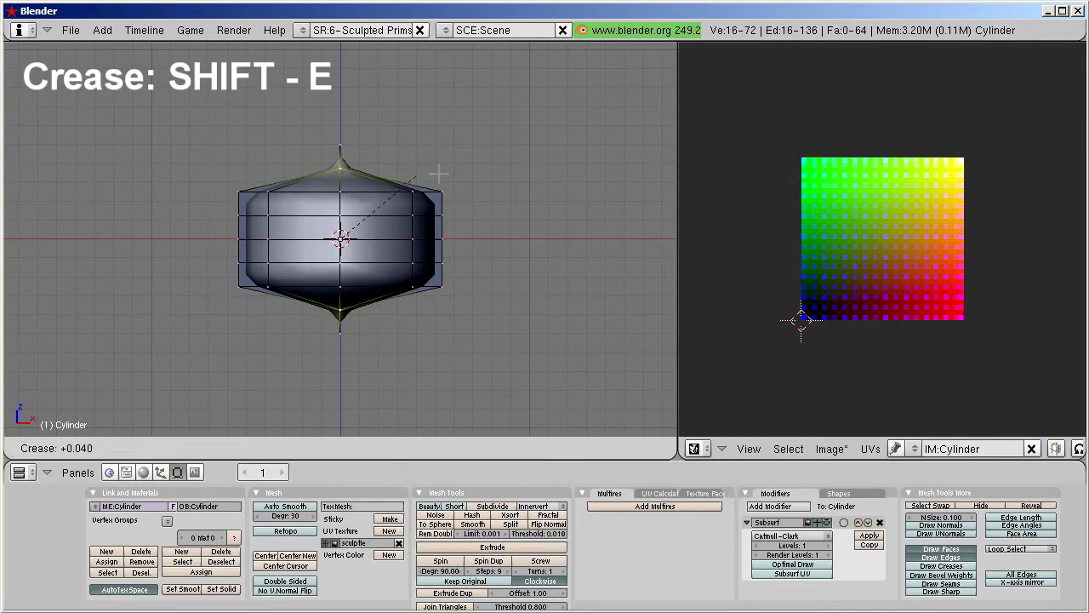
click(547, 153)
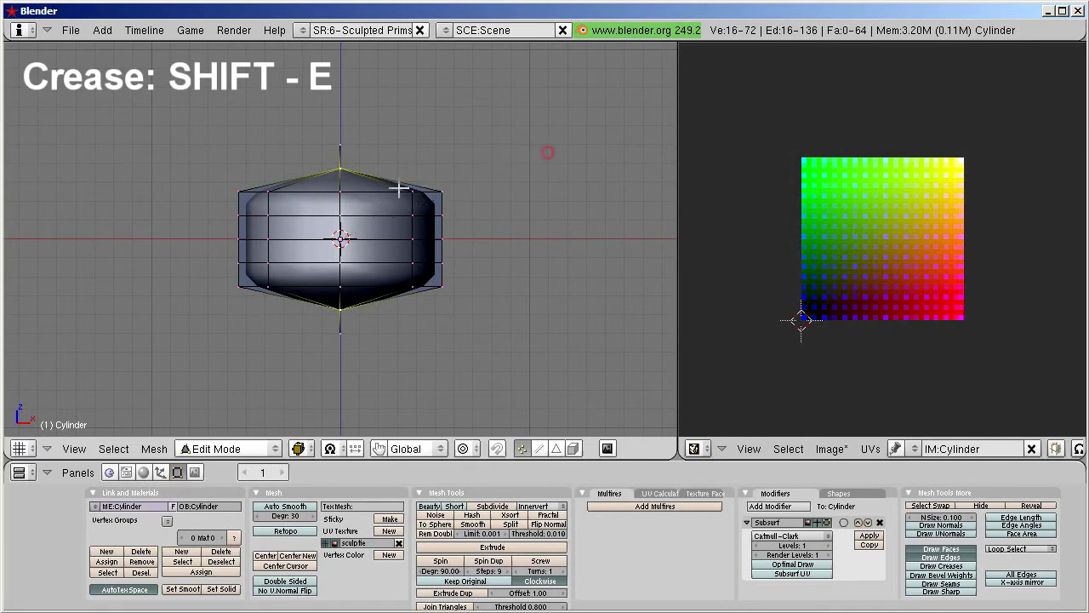
alt+right_click(373, 287)
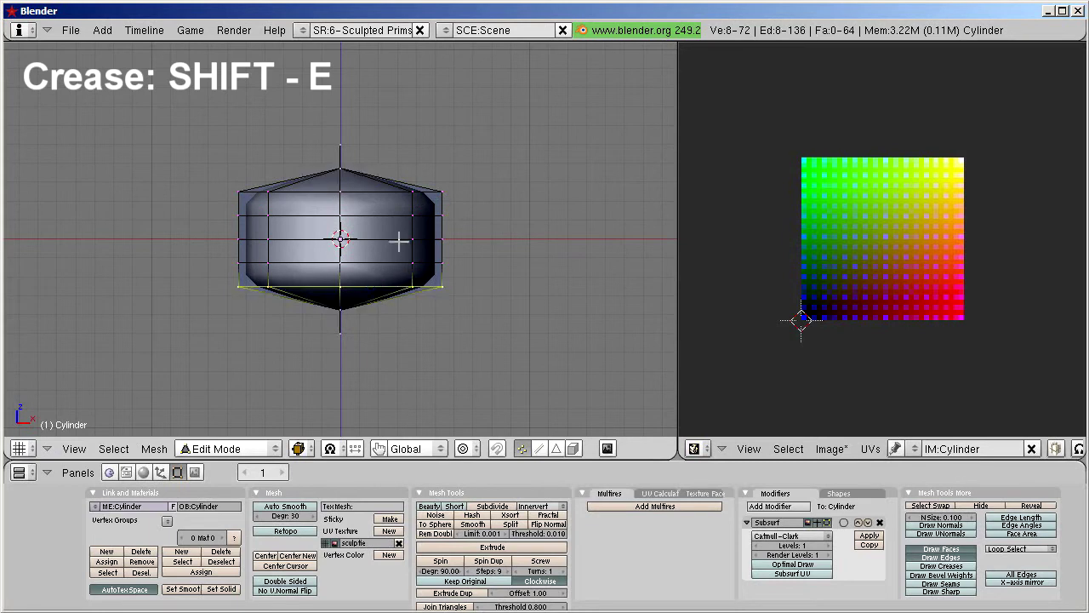
alt+shift+right_click(382, 193)
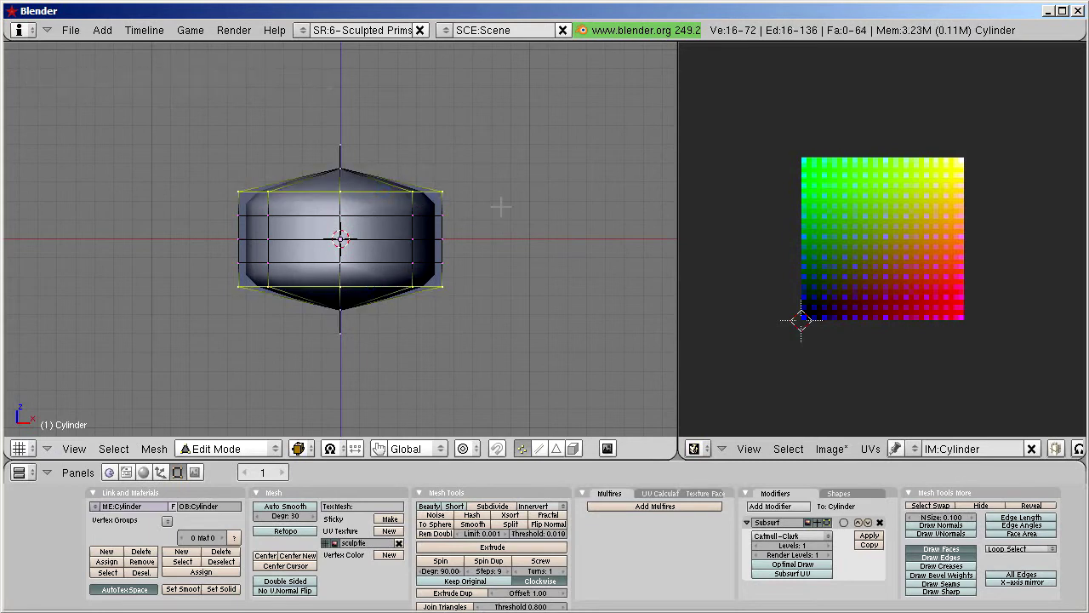
key(shift+e)
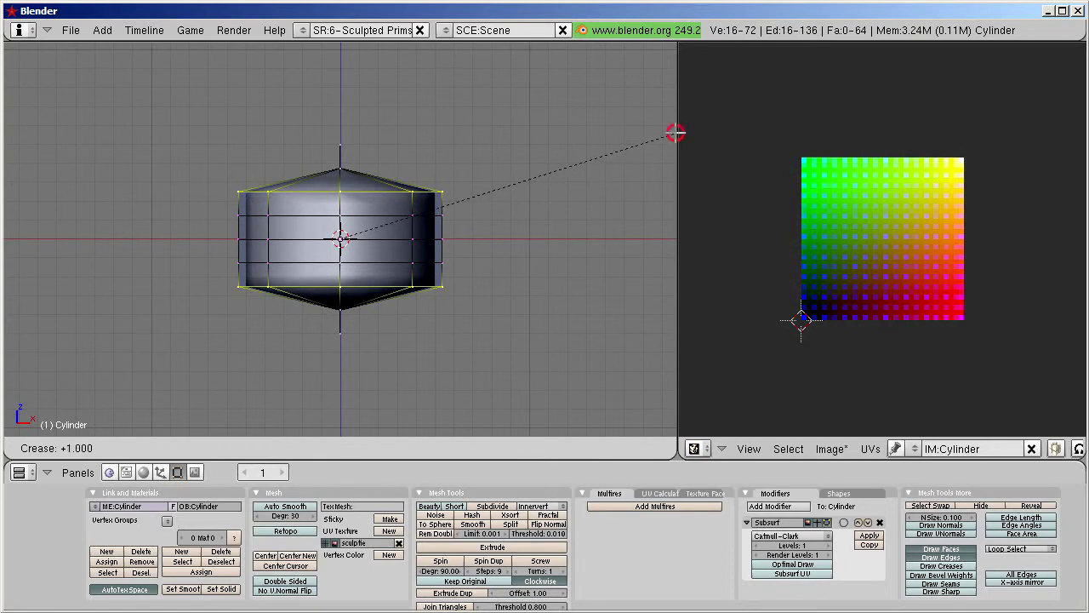
click(675, 133)
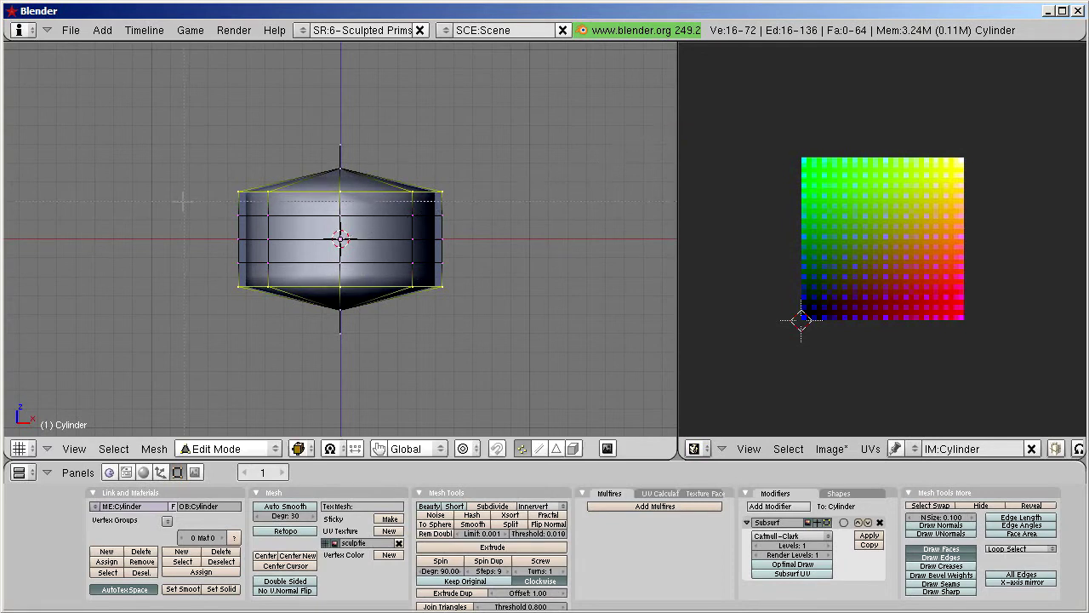
- Select the five full-width middle vertex rows and move them down about 0.126 along Z
drag(184, 201, 479, 274)
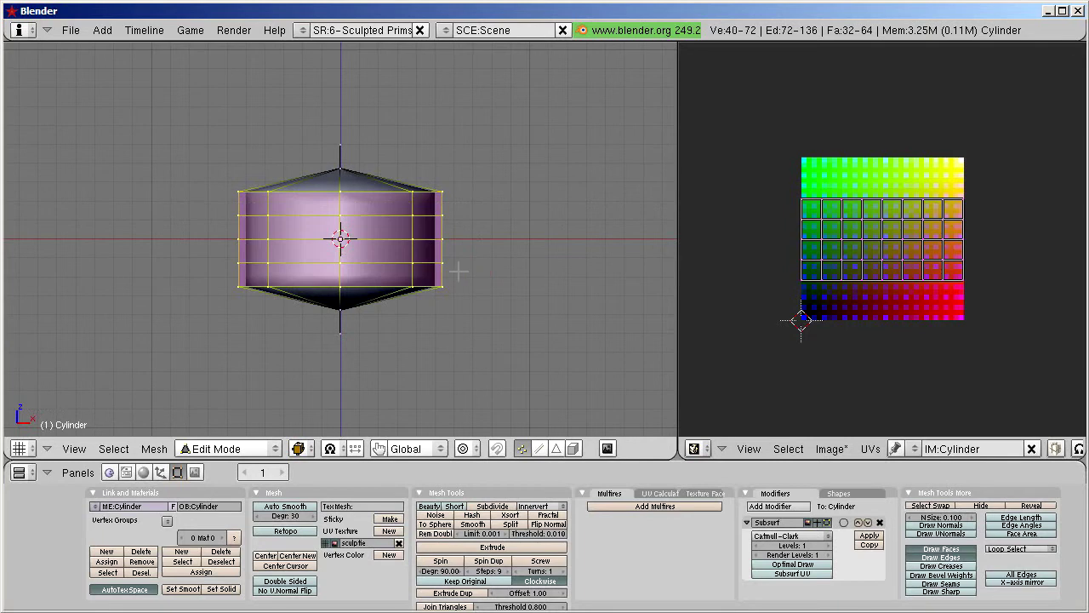
key(g)
key(z)
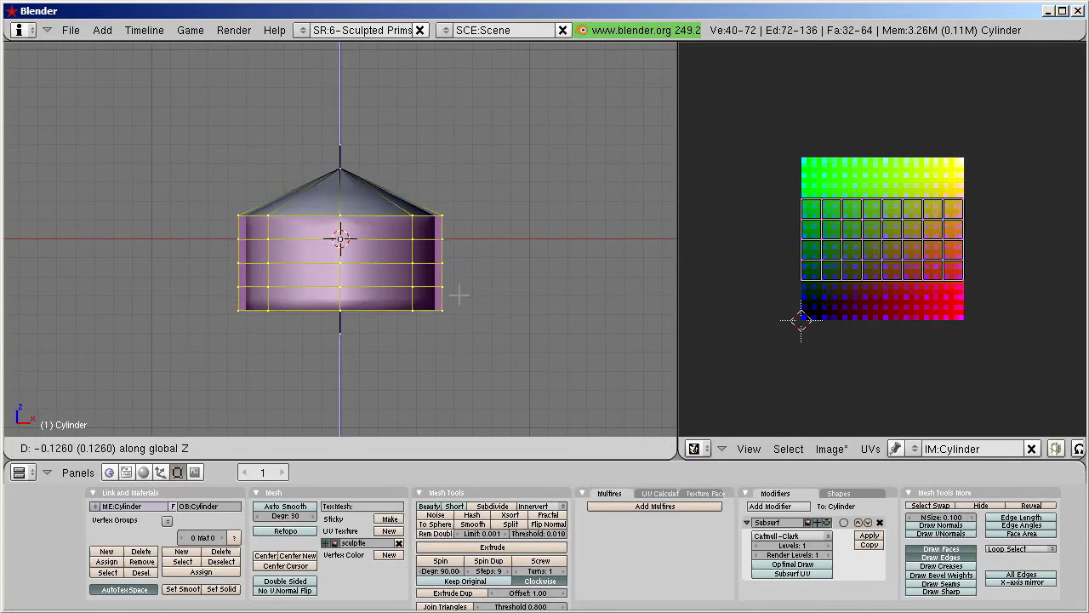
click(459, 295)
scroll(420, 266, down, 1)
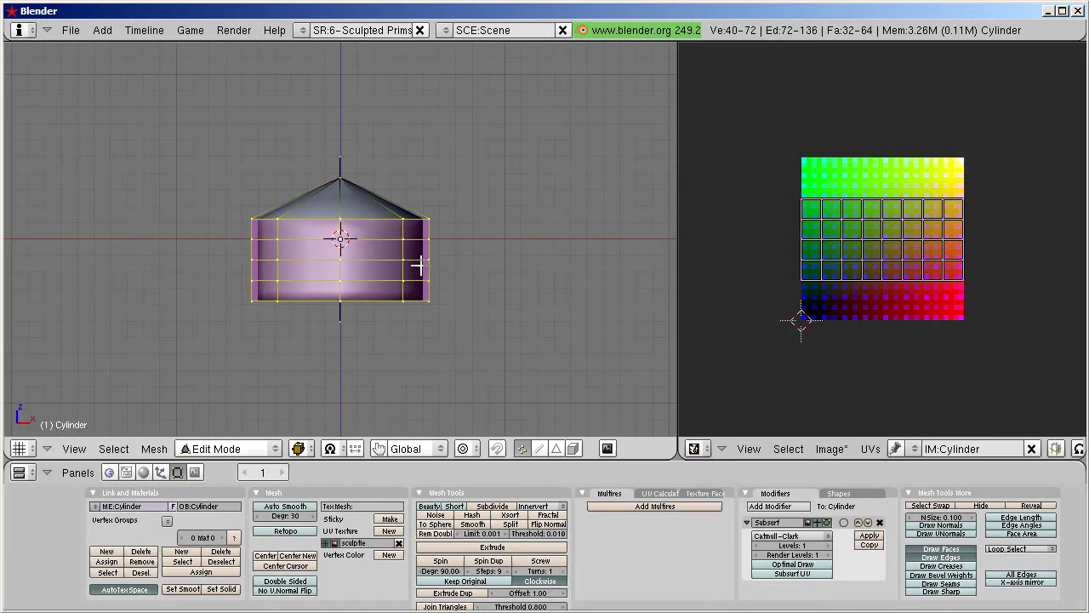
- Select only the outermost top and bottom tip points and stretch them apart along Z
key(a)
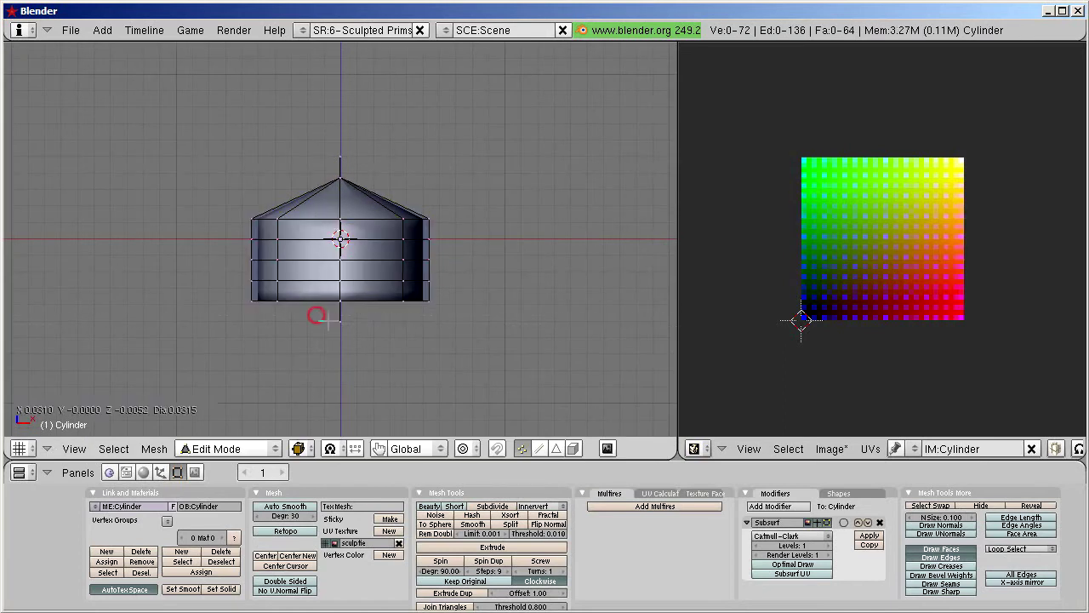
alt+right_click(309, 138)
key(s)
key(z)
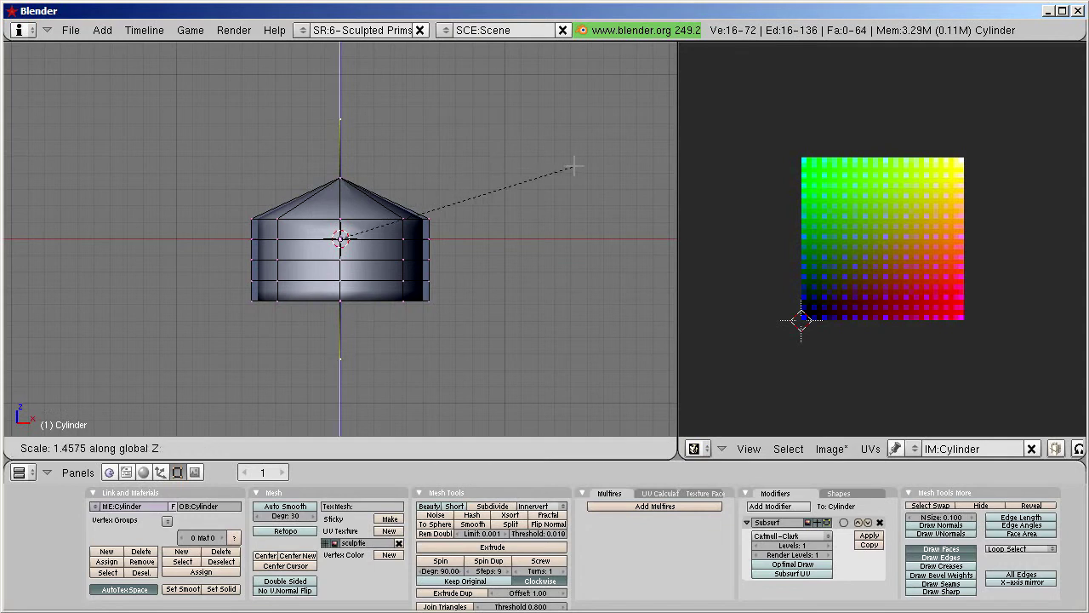
click(548, 176)
scroll(417, 251, down, 3)
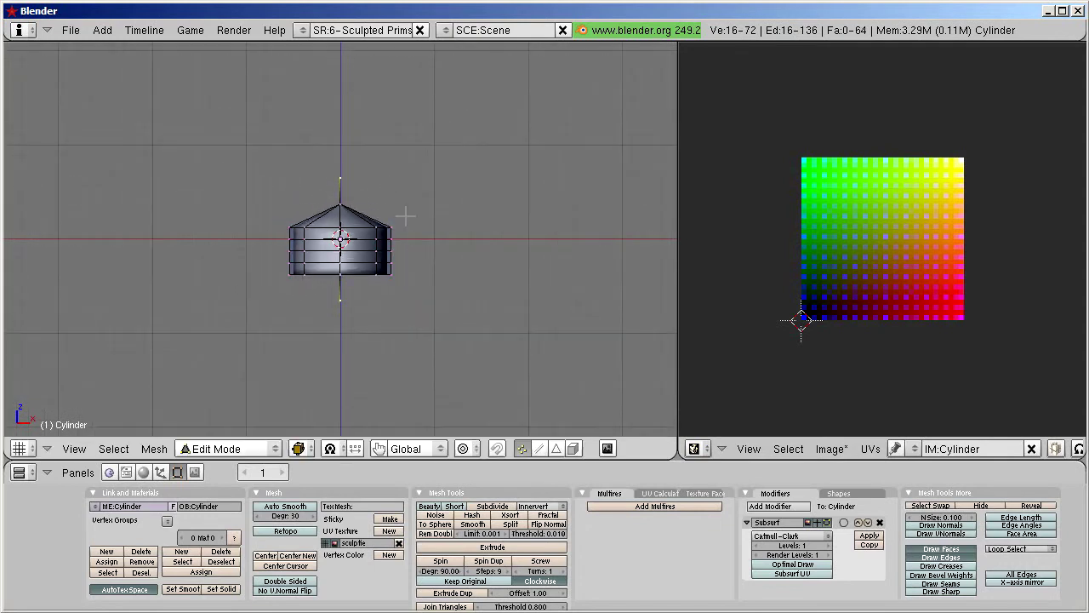
- Select the bottom four vertex rows, including the lower tip, and move them down about 3.55 along Z
key(a)
key(b)
drag(254, 251, 437, 318)
scroll(451, 282, down, 3)
key(g)
key(z)
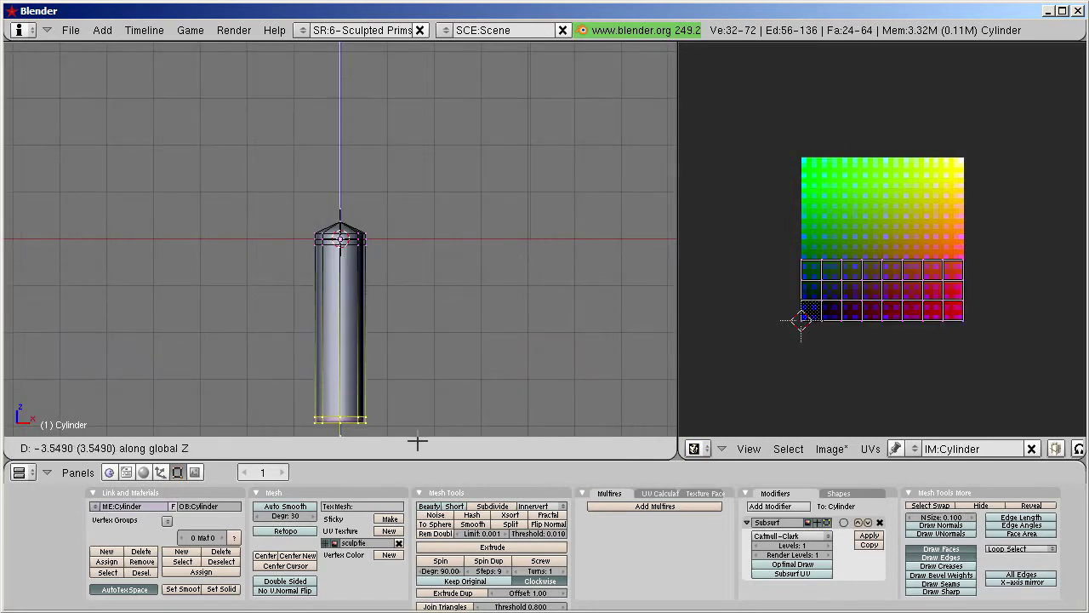
click(418, 444)
scroll(425, 337, down, 2)
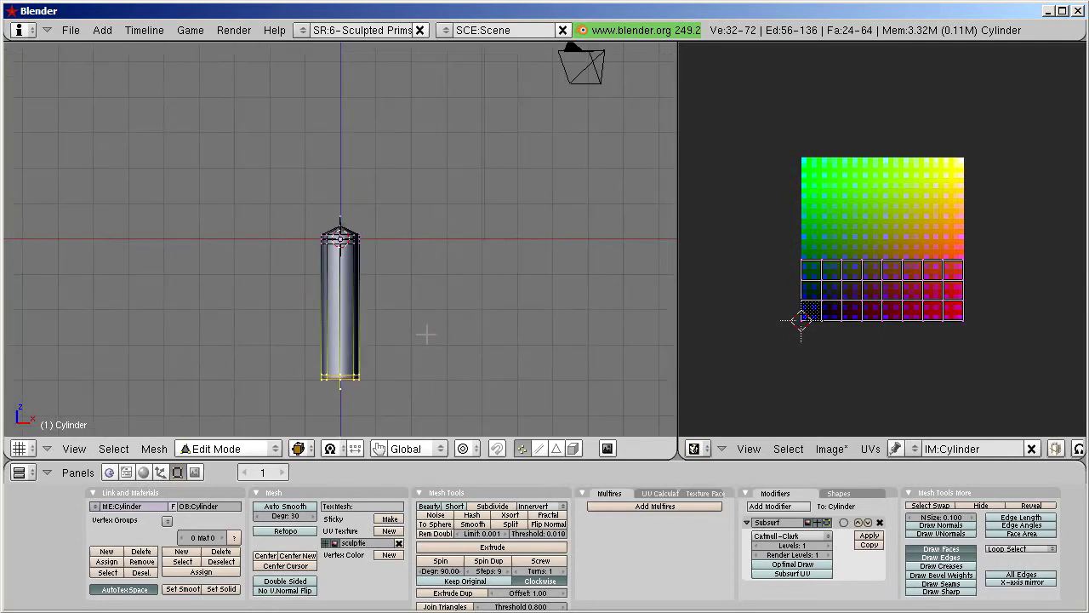
- Stretch the selected bottom section slightly along Z
key(s)
key(z)
right_click(476, 322)
click(478, 321)
- Select the upper section of the mesh and narrow it to about a third of its width with Z locked
key(a)
key(b)
drag(260, 165, 445, 275)
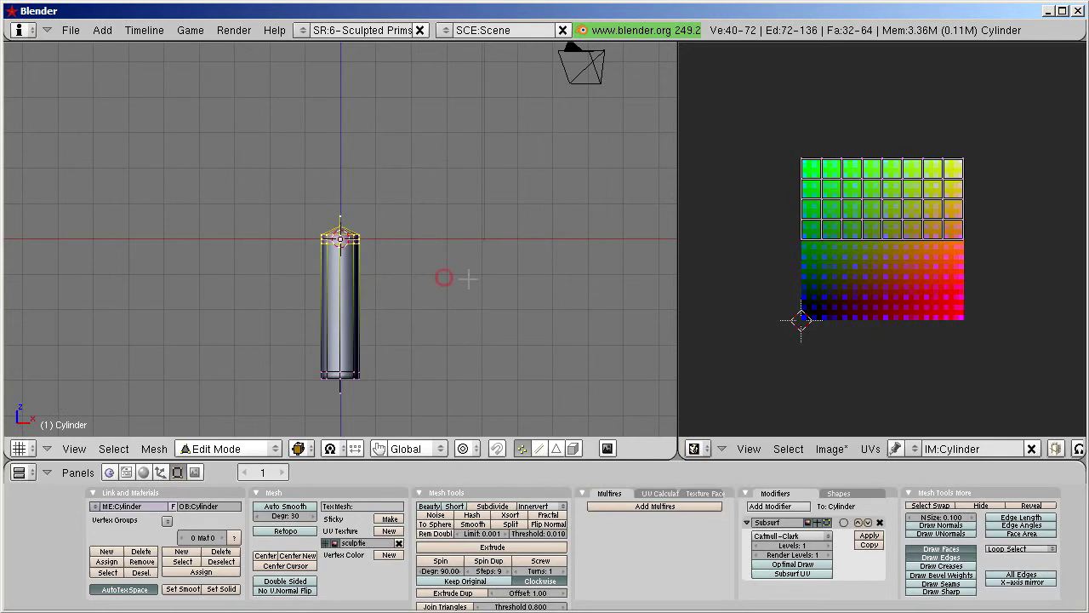
key(s)
key(shift+z)
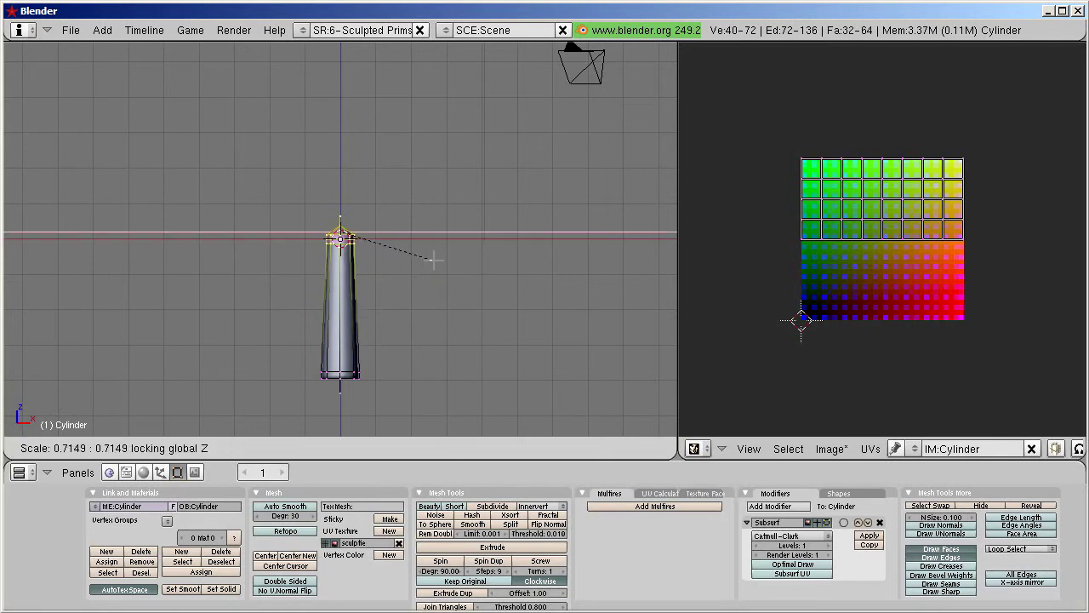
click(385, 240)
scroll(354, 278, up, 3)
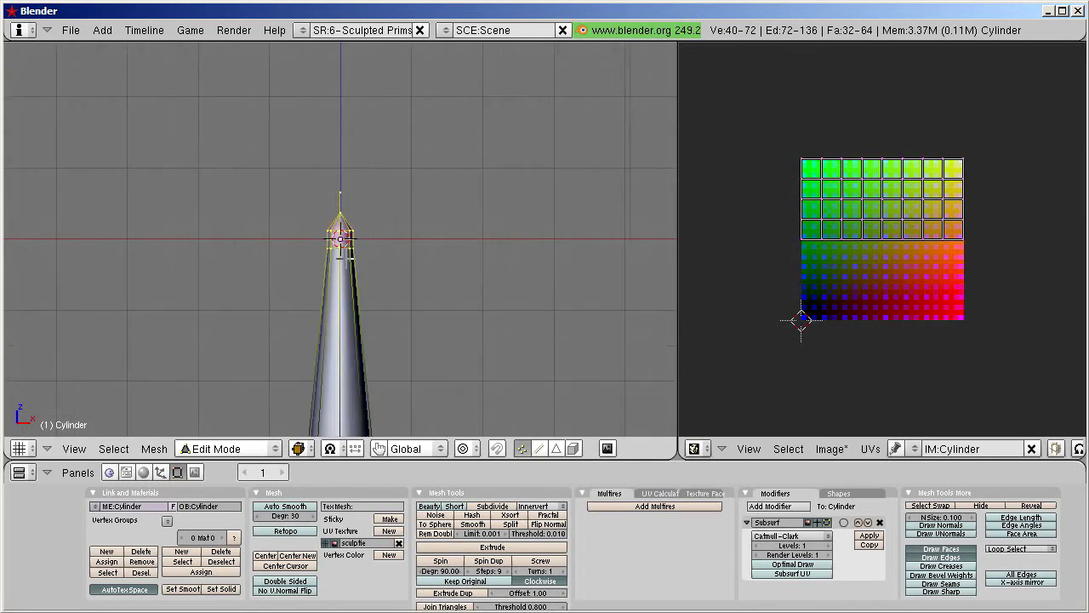
- Move the lowest edge loop of the narrow upper section down about 3.61 along Z, just above the wide base
key(a)
alt+right_click(294, 242)
scroll(517, 301, down, 3)
key(g)
key(z)
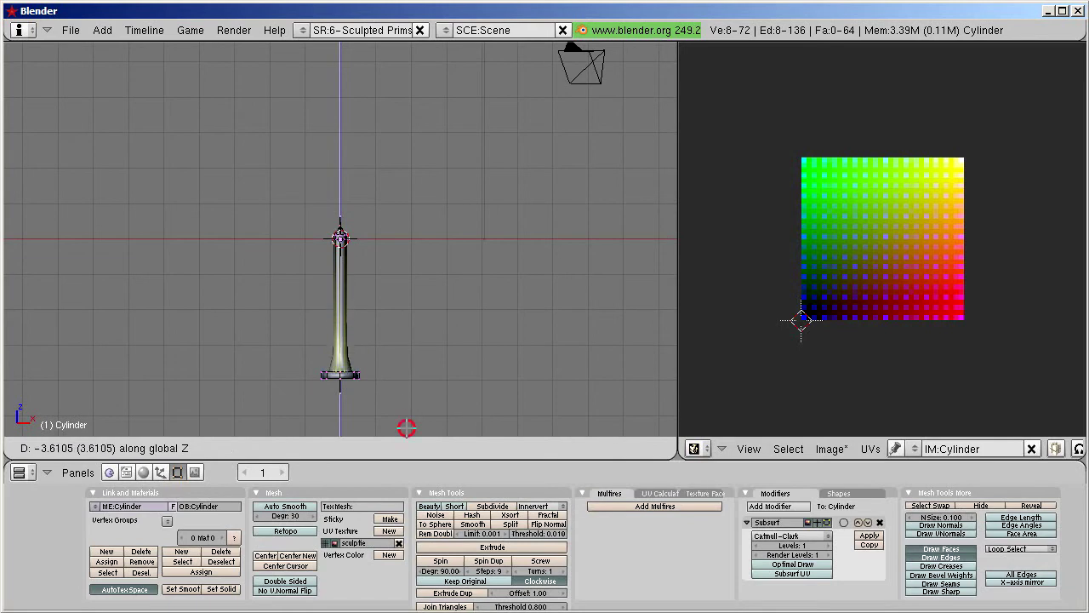
click(407, 428)
- Crease the edge loop where the pole meets the base by +1.000
key(KP_Decimal)
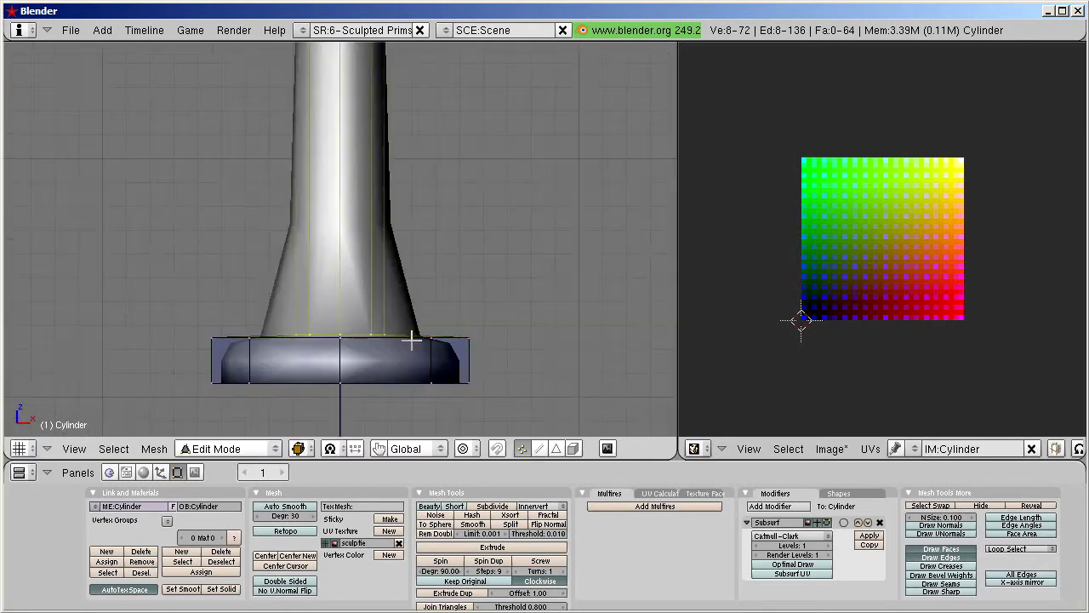
scroll(264, 241, down, 5)
middle_drag(304, 280, 352, 305)
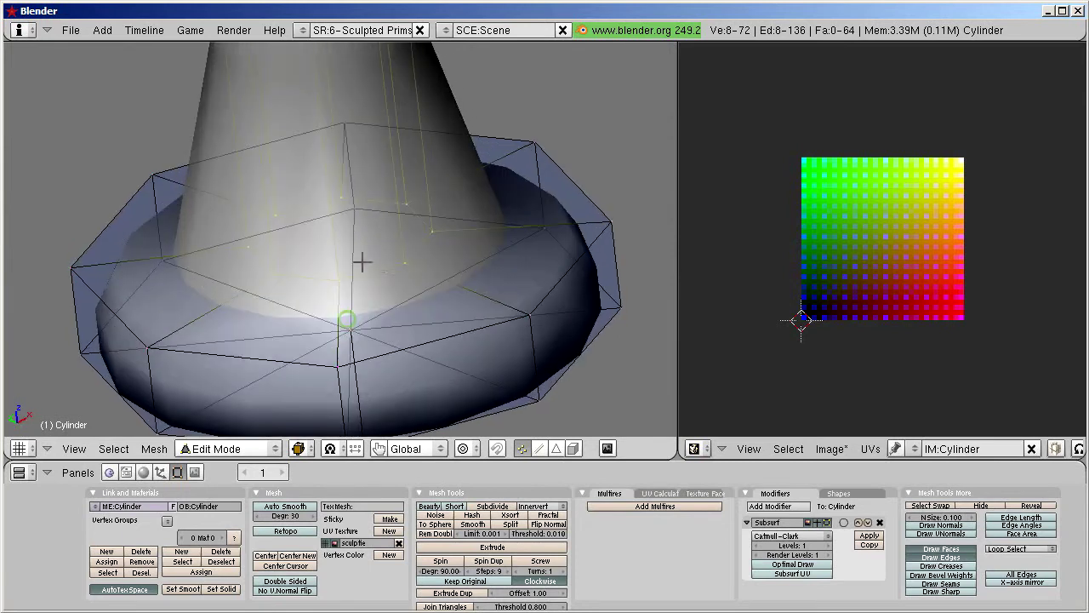
key(s)
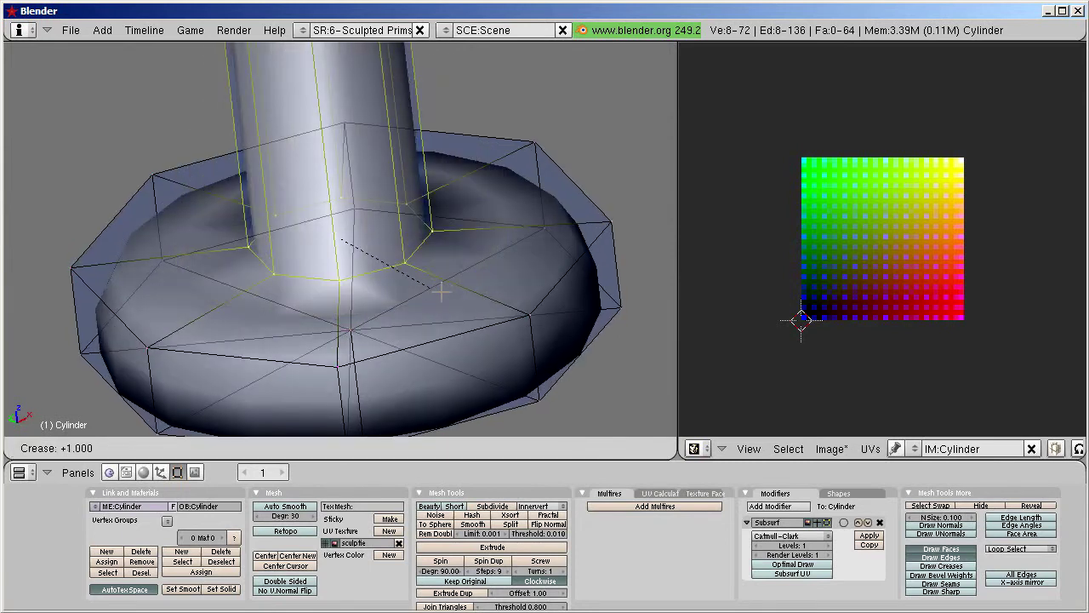
click(456, 297)
scroll(460, 319, down, 1)
scroll(399, 249, down, 4)
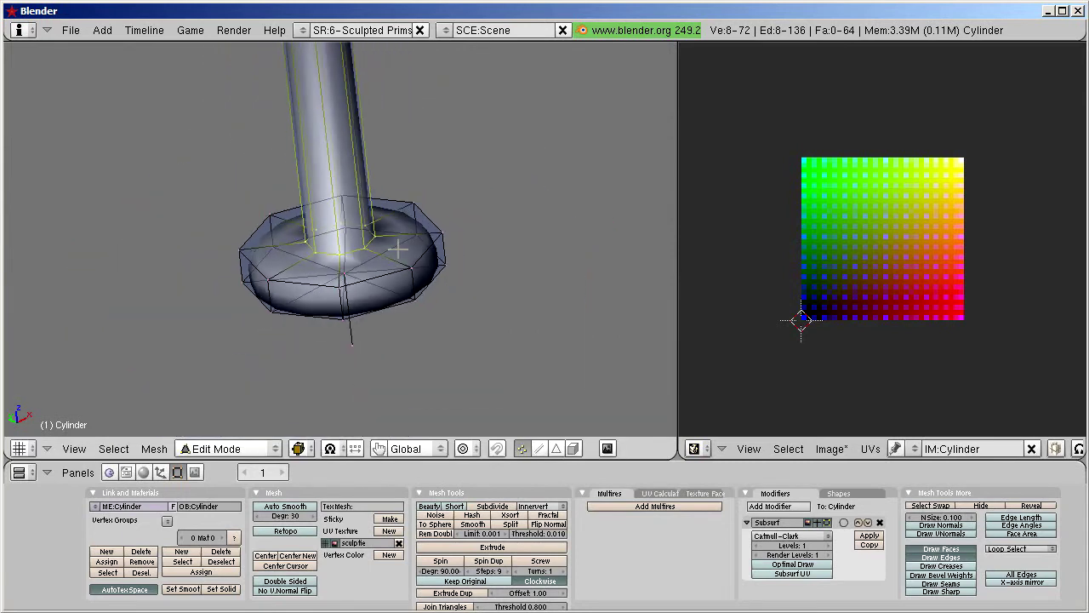
- Select the edge loop at the base of the pole's pointed tip and scale it outward to nearly three times its width
key(a)
key(a)
scroll(396, 245, down, 2)
middle_drag(397, 245, 299, 247)
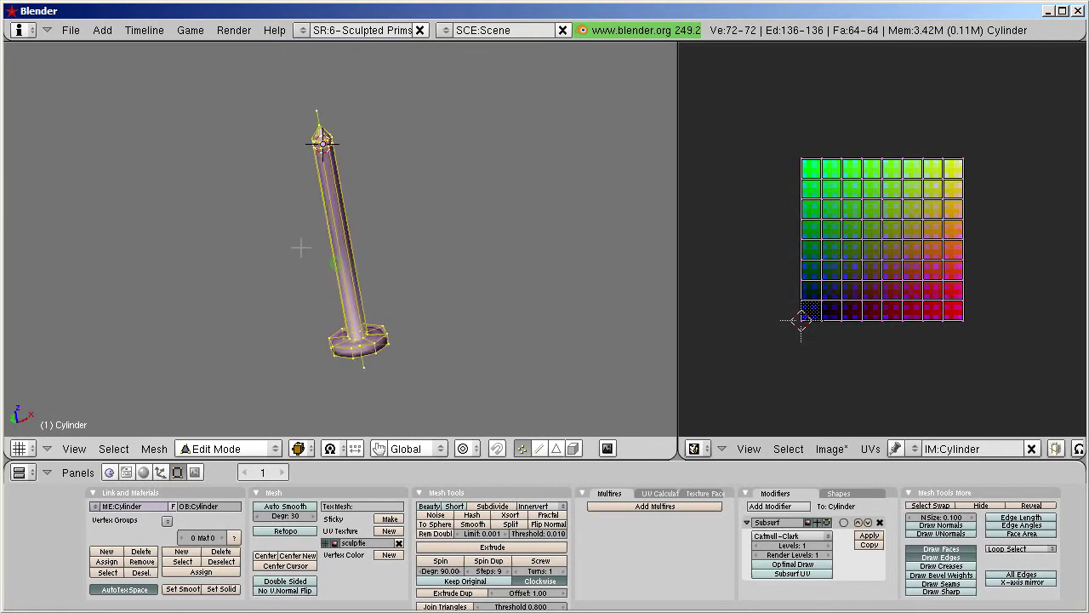
scroll(369, 188, up, 4)
middle_drag(358, 95, 369, 130)
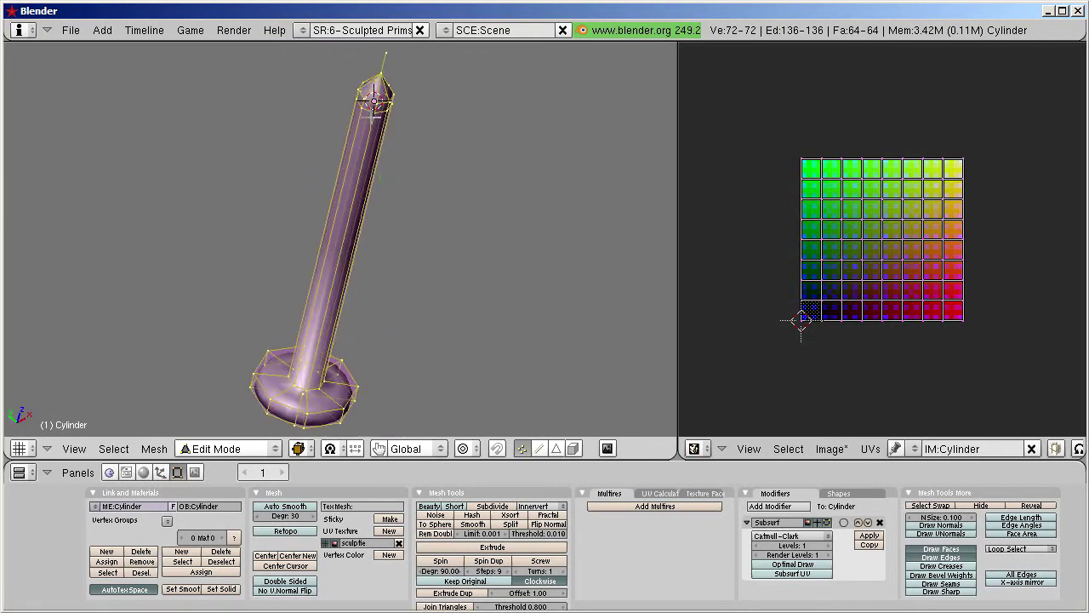
scroll(374, 111, up, 3)
shift+middle_drag(351, 182, 332, 207)
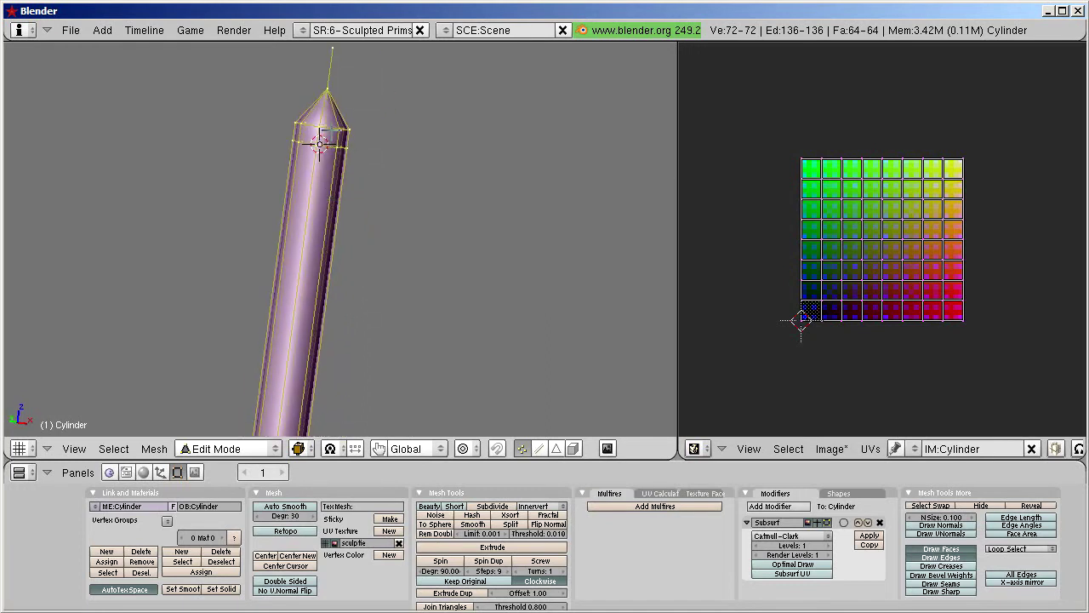
alt+right_click(331, 130)
key(s)
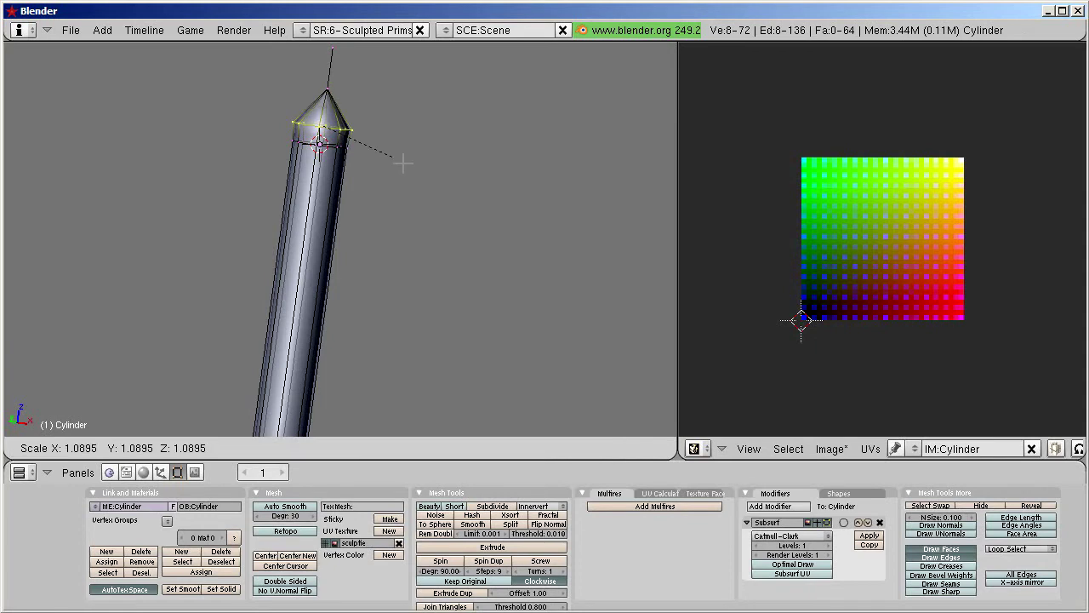
click(507, 208)
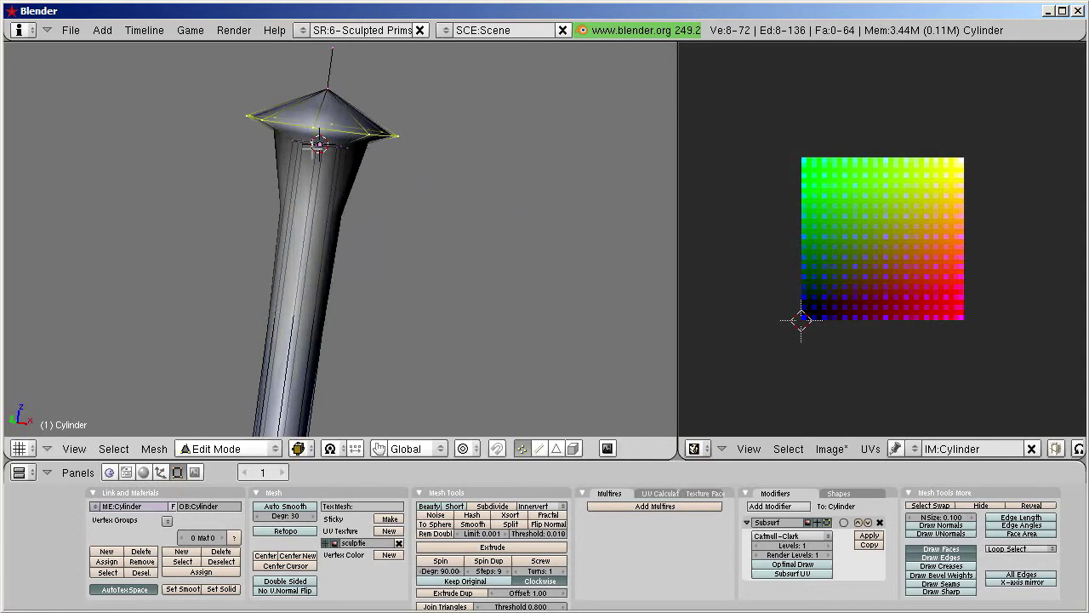
key(a)
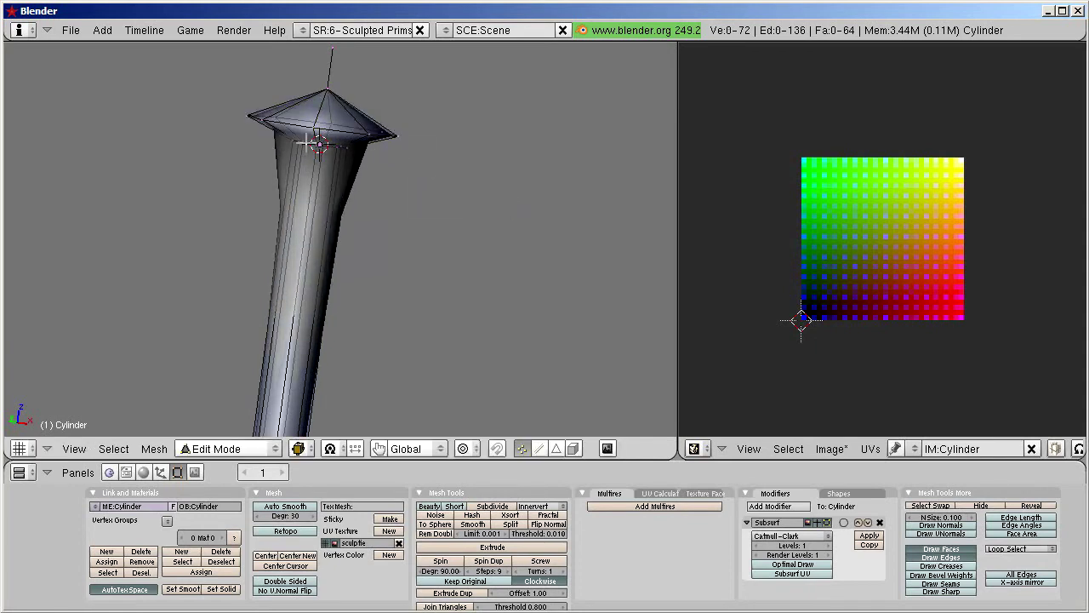
- Crease the edge loop at the top of the pole, just beneath the flared canopy
alt+right_click(321, 150)
key(s)
click(420, 215)
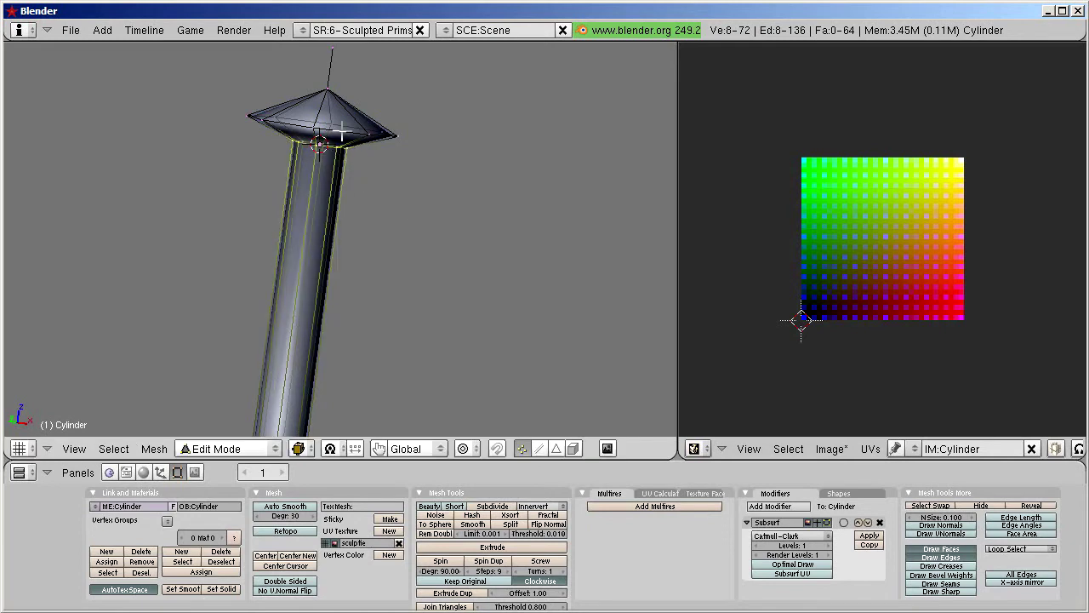
- Select the canopy's outer edge loop and scale it outward to about five times its width
alt+right_click(341, 132)
scroll(414, 211, down, 5)
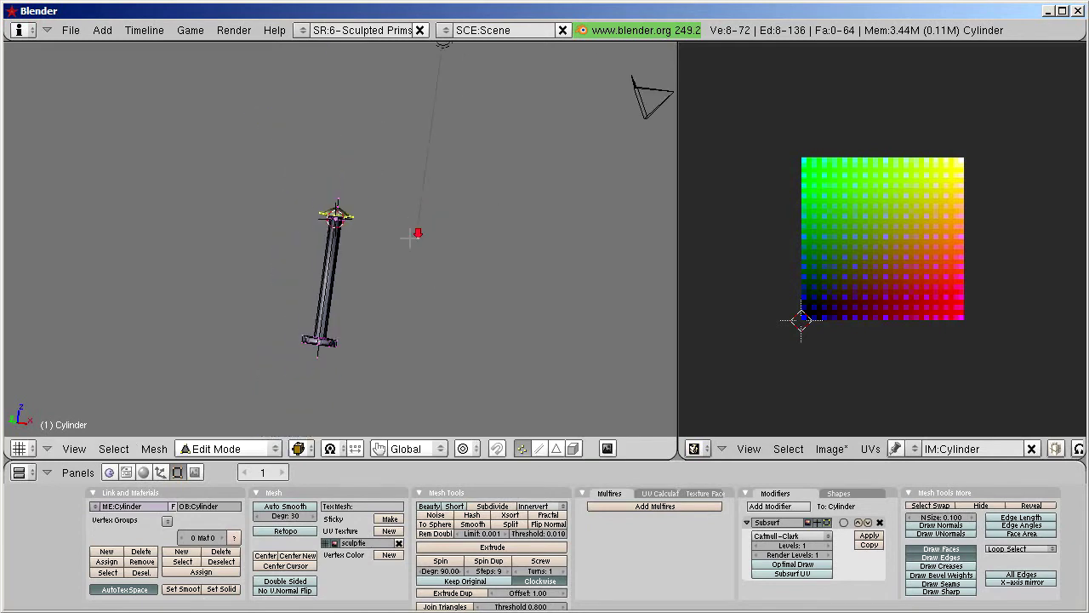
key(s)
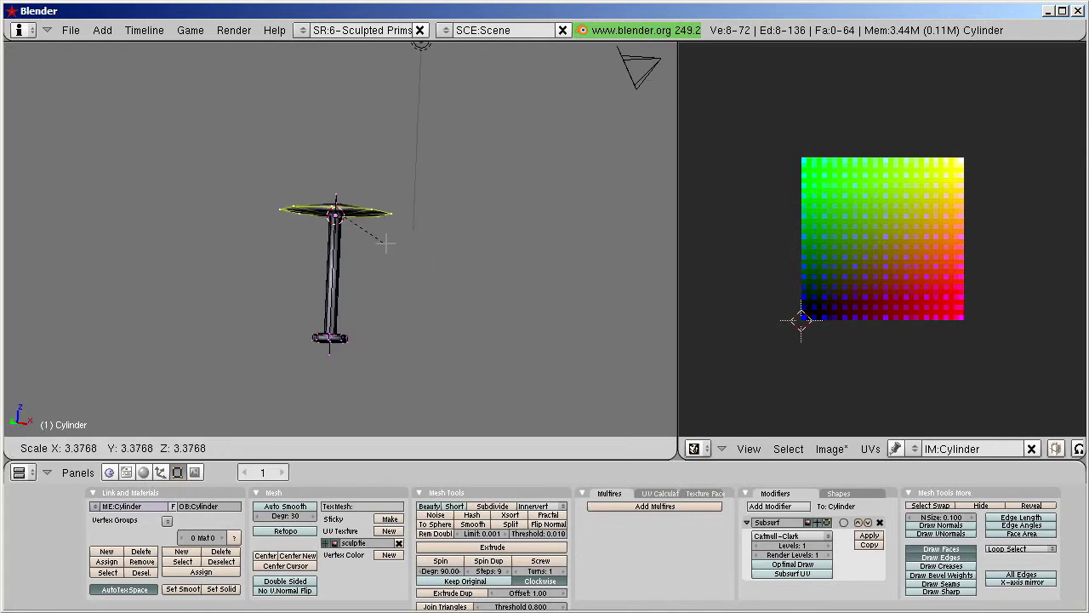
click(417, 252)
- Move the canopy's outer edge loop down about 1.34 along Z to form a sloping shade, and select the whole mesh
middle_drag(425, 253, 406, 280)
key(g)
key(z)
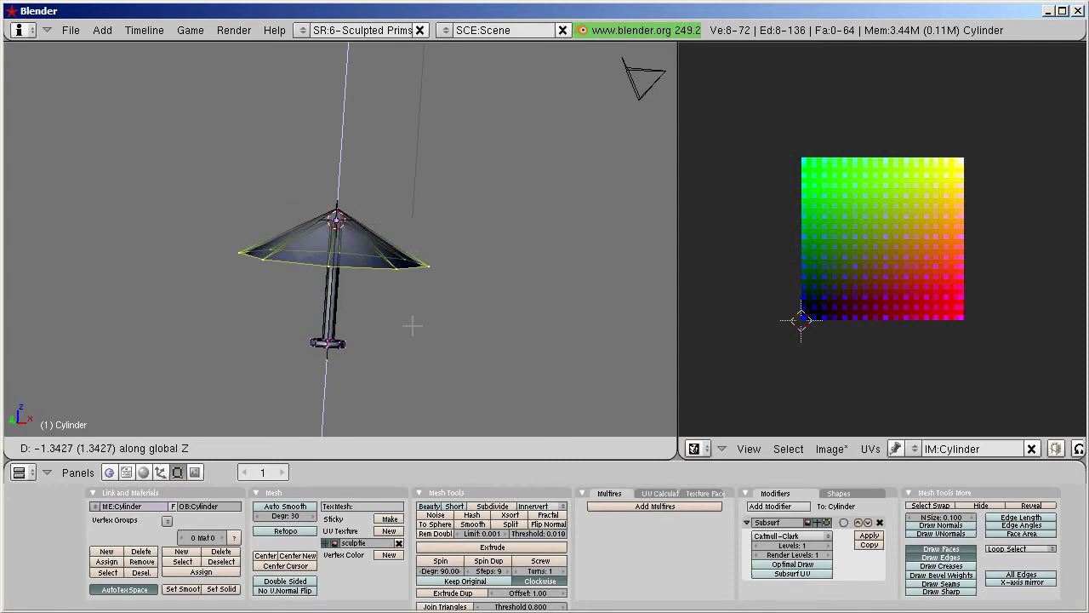
click(413, 326)
key(a)
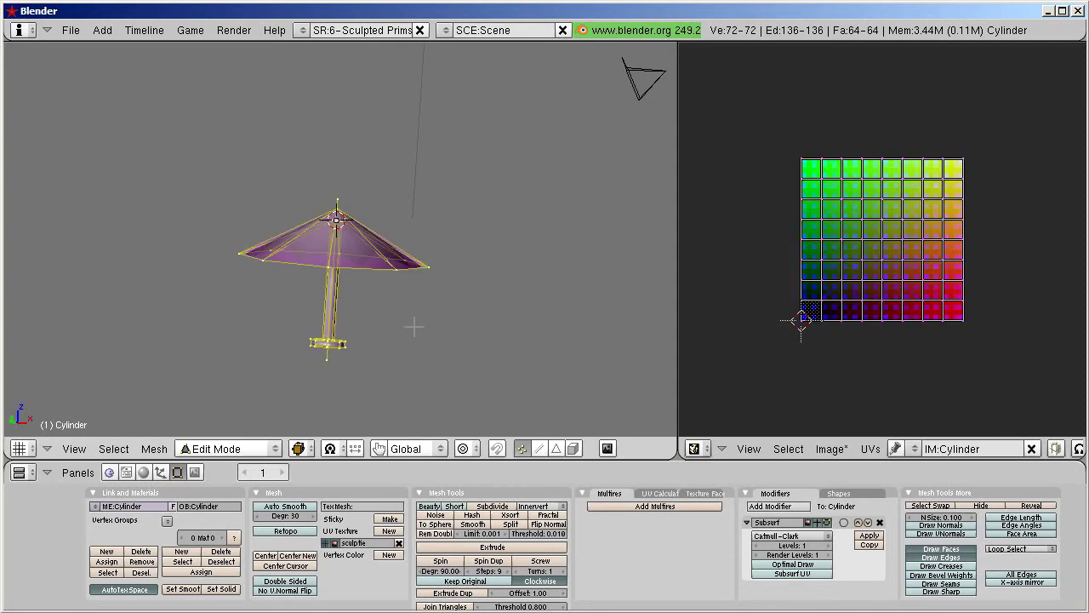
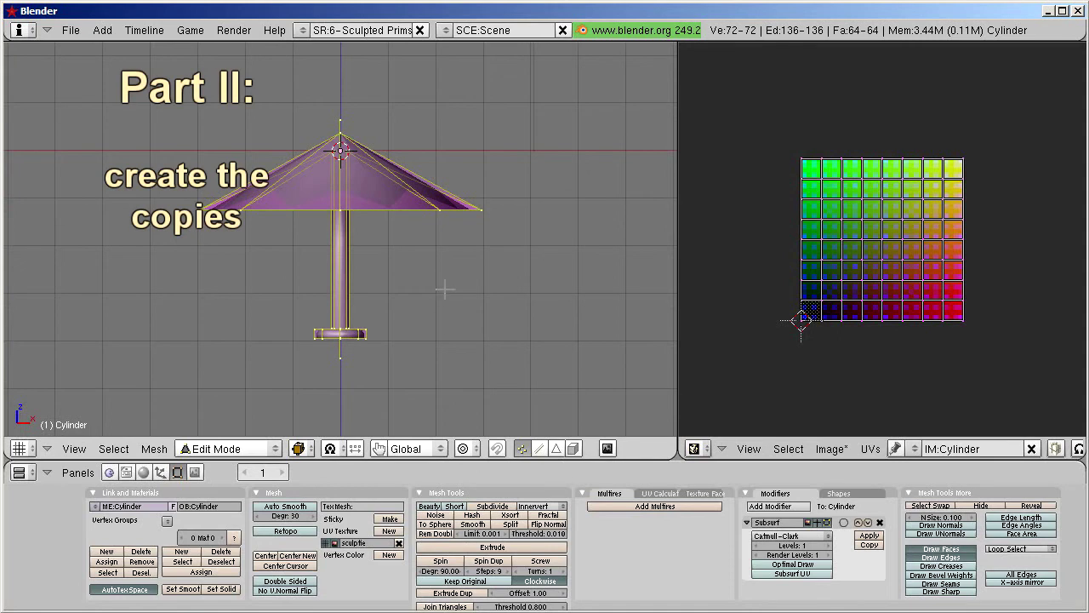
- Set the Y size of the generated Cylinder image to 128 in its image properties
click(753, 449)
click(817, 414)
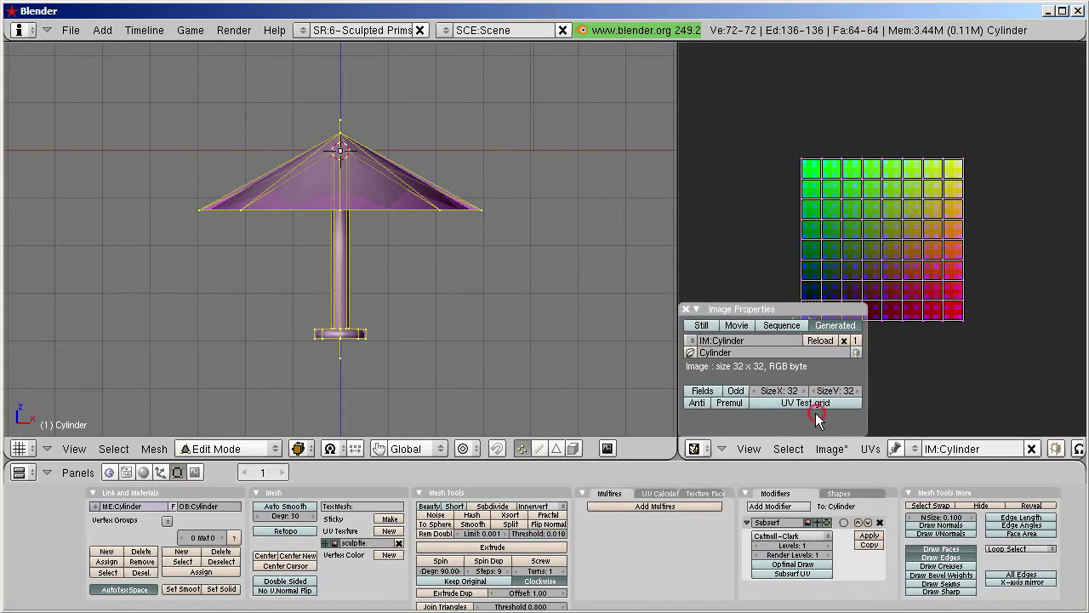
click(838, 391)
key(Return)
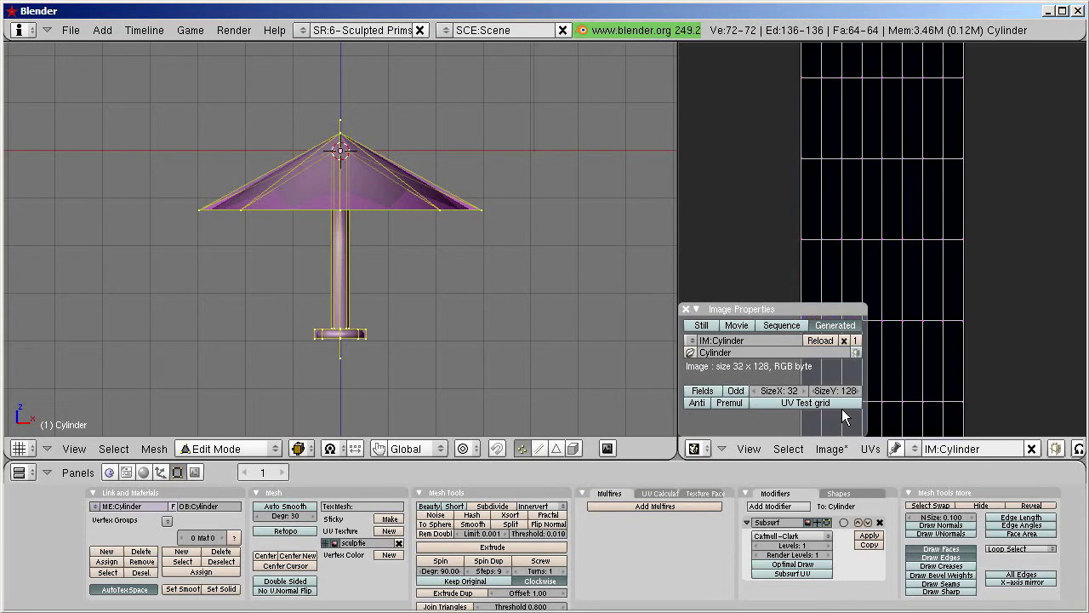
click(686, 311)
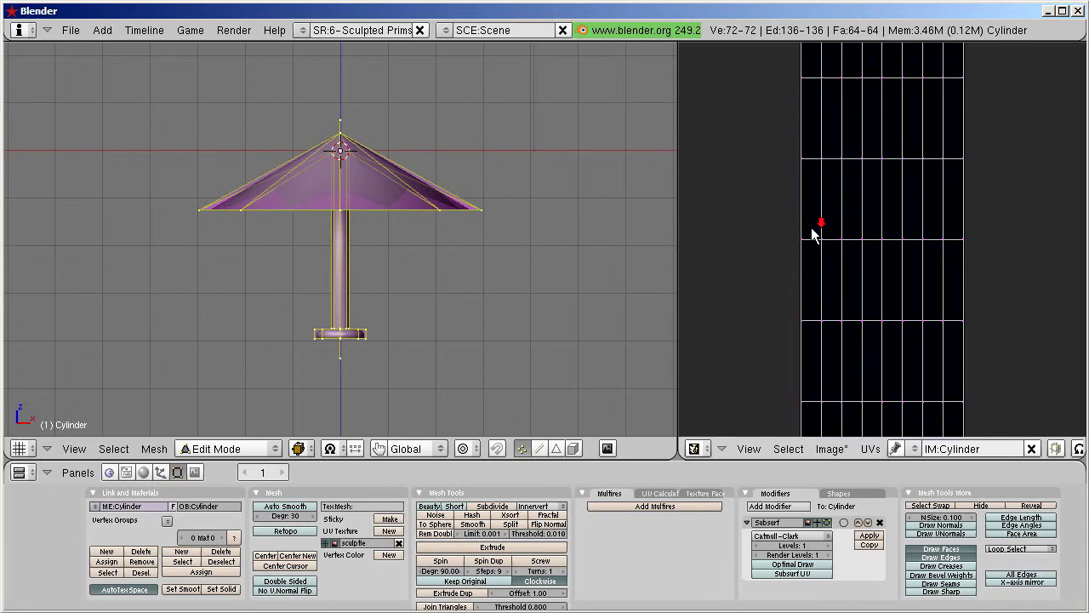
- Select all the UVs and scale them by 0.25 along Y
scroll(812, 234, down, 5)
key(a)
text(s)
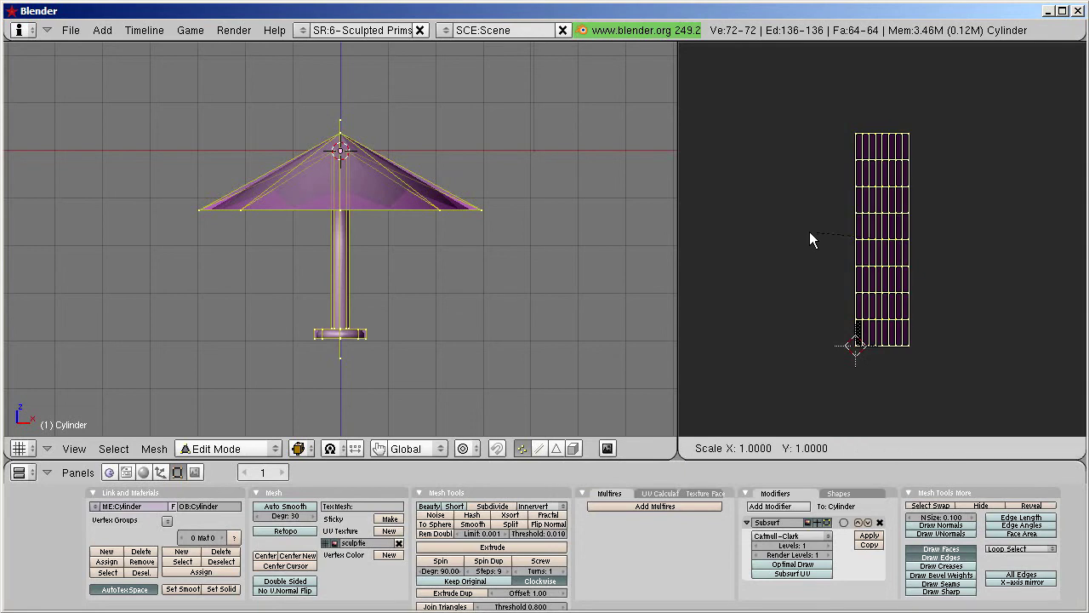
text(y0.2)
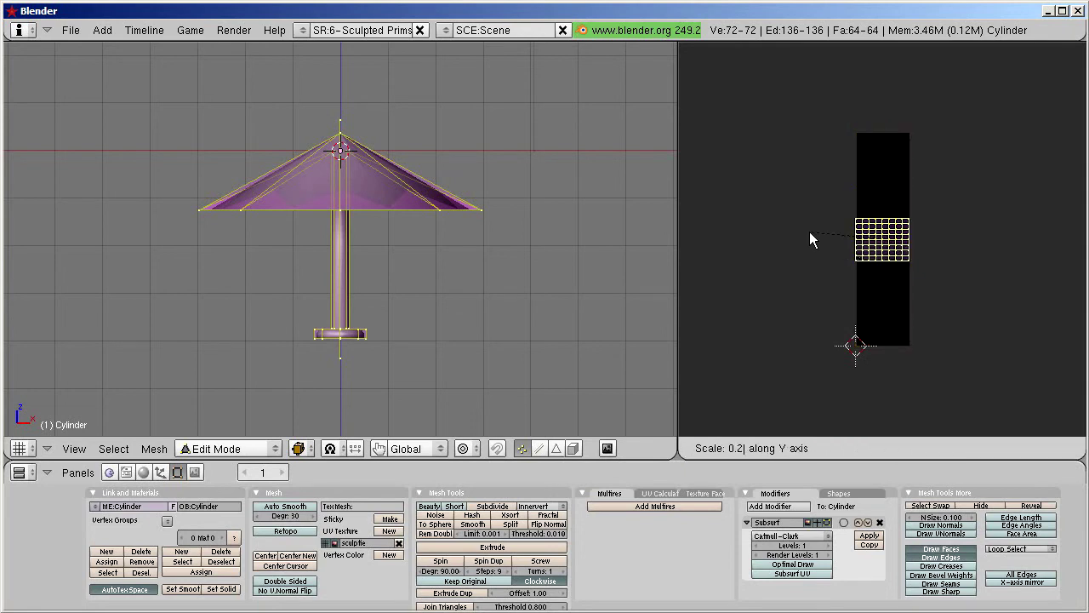
text(5)
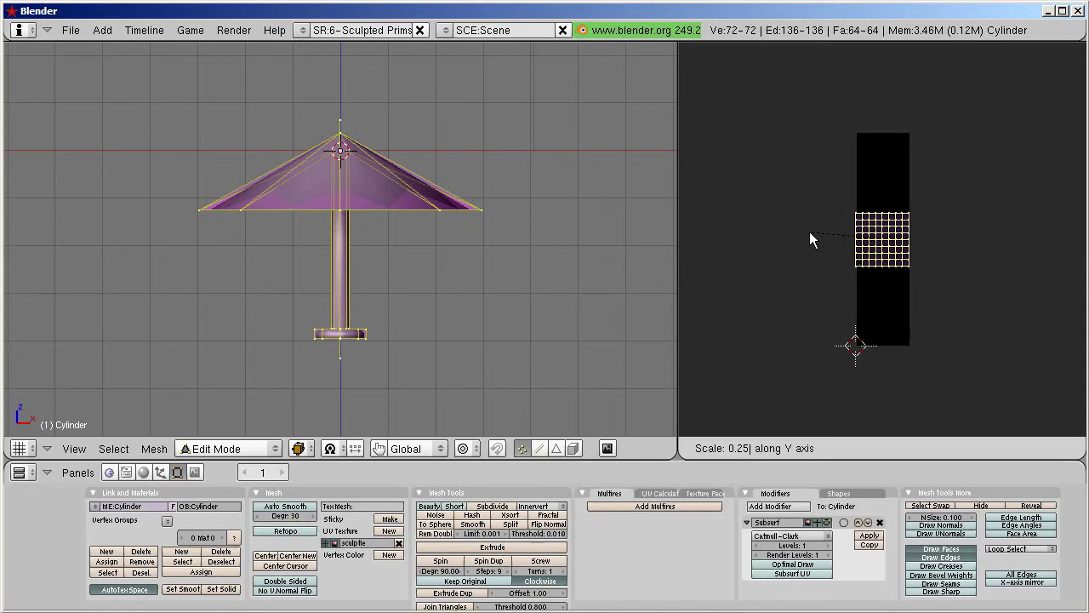
key(Return)
- Move the UV island up about 49.66 along Y to the upper end of the image
key(g)
key(y)
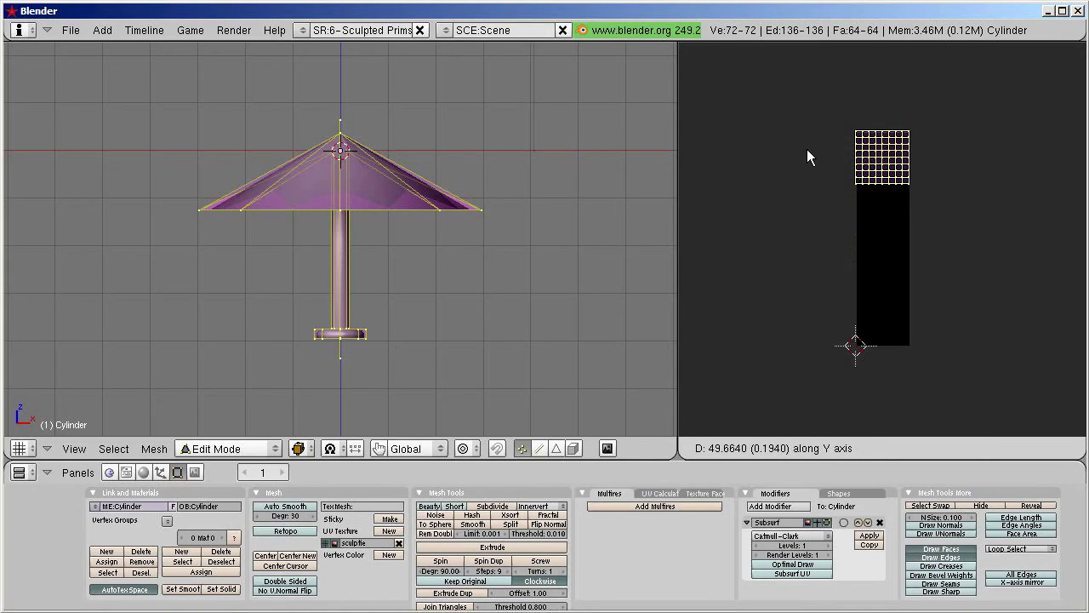
click(807, 149)
scroll(893, 170, up, 4)
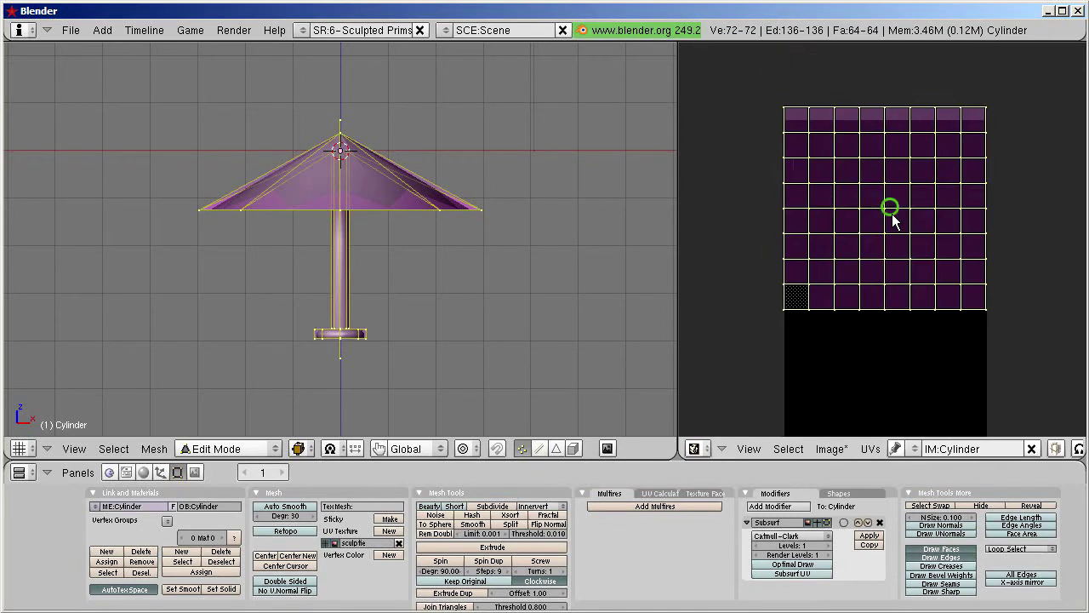
middle_drag(893, 220, 892, 249)
scroll(881, 324, down, 3)
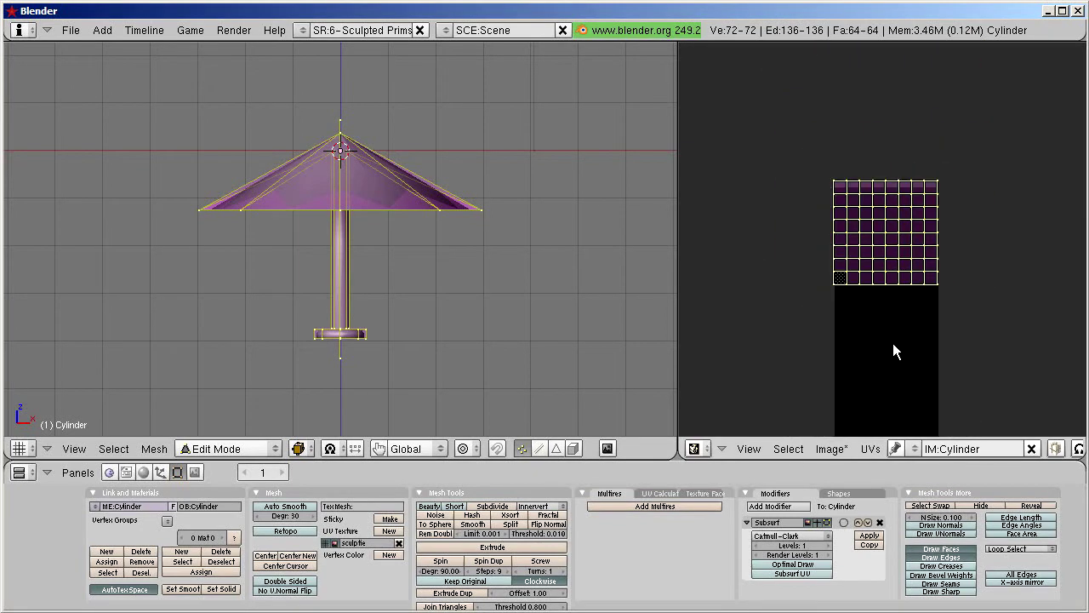
- Enable Layout Clipped to Image Size and fit the UV island exactly against the image's upper border
click(868, 448)
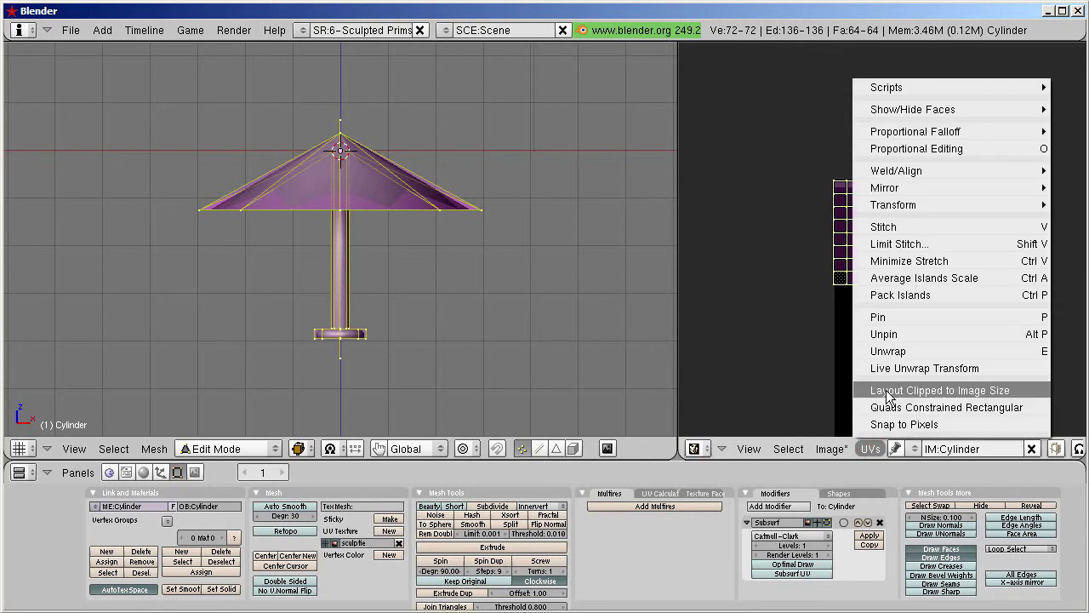
click(885, 391)
key(g)
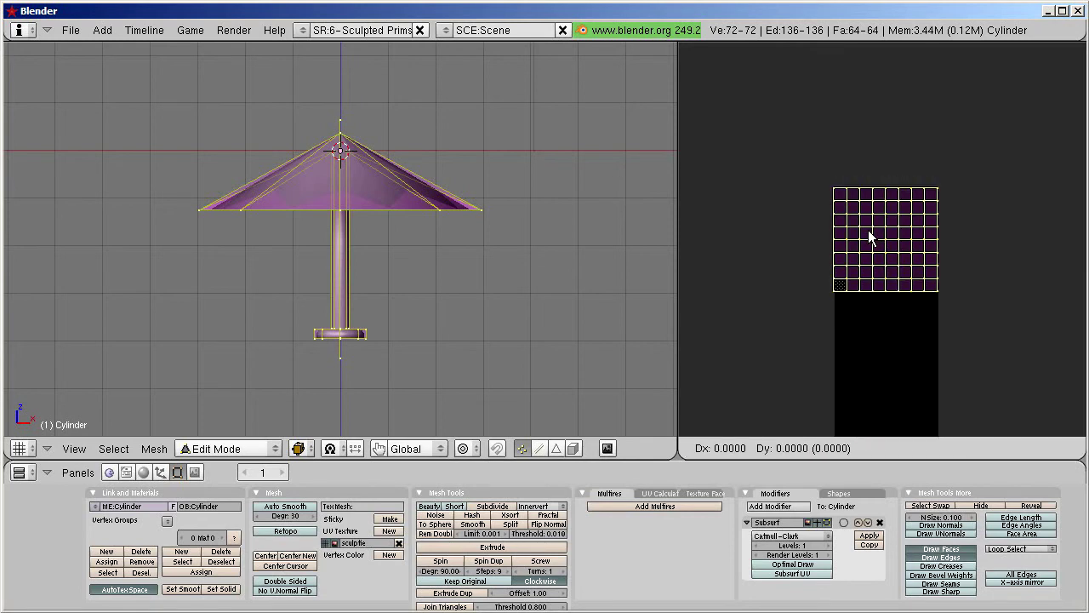
click(870, 238)
scroll(799, 240, down, 3)
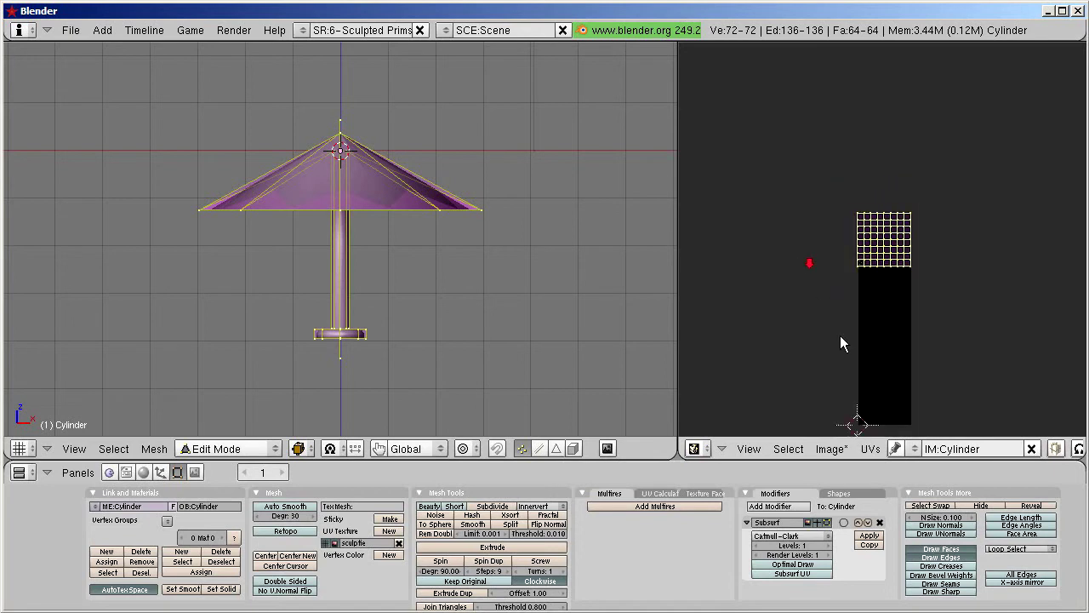
key(a)
scroll(843, 280, up, 2)
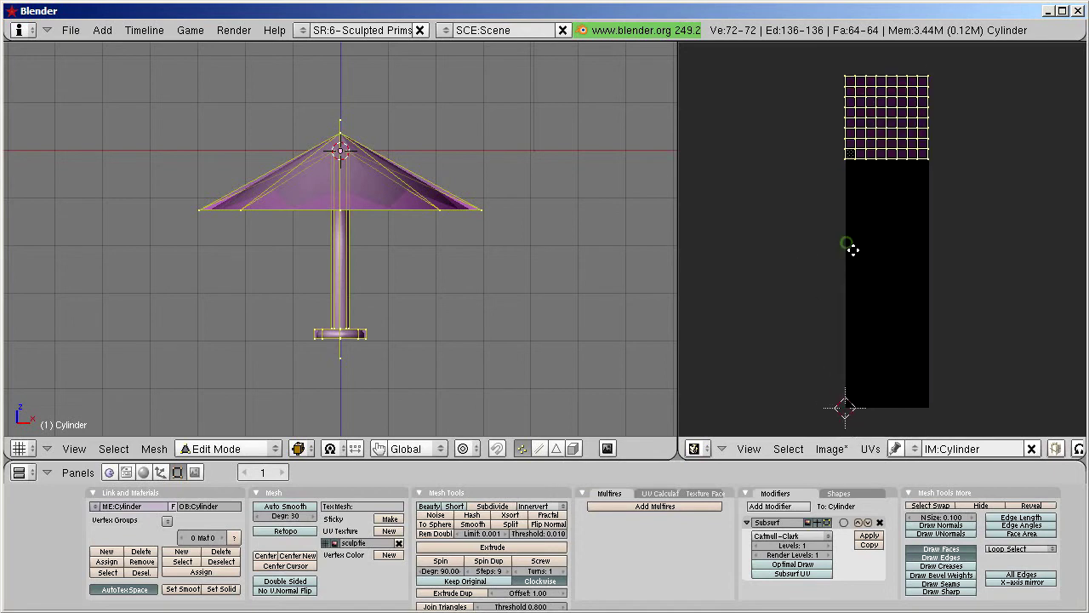
- Duplicate the whole sunshade mesh and place the copy along X, clear of the original
scroll(389, 230, down, 3)
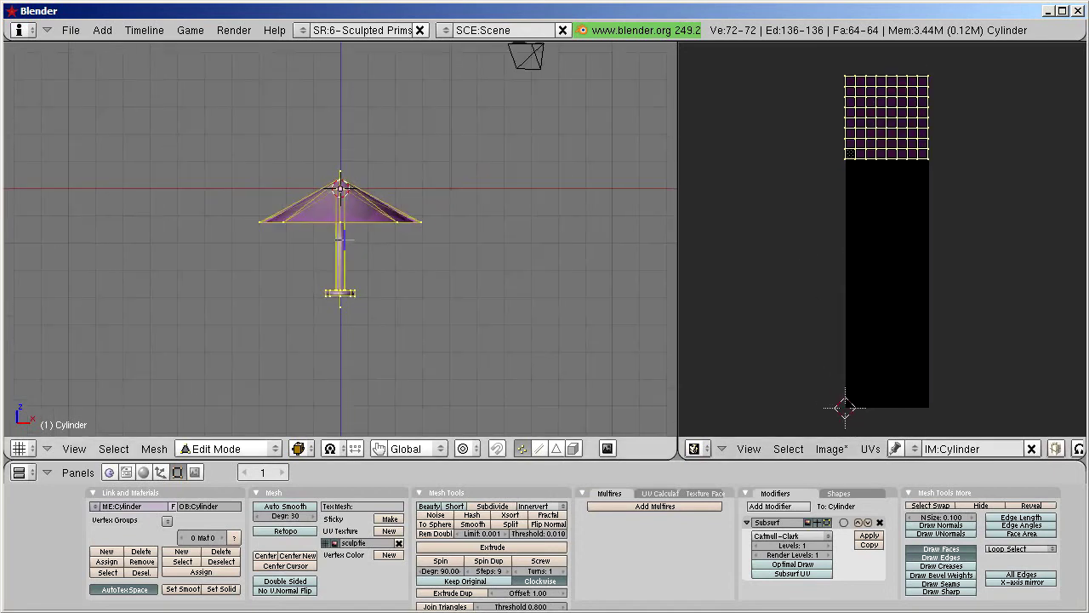
key(shift+d)
key(x)
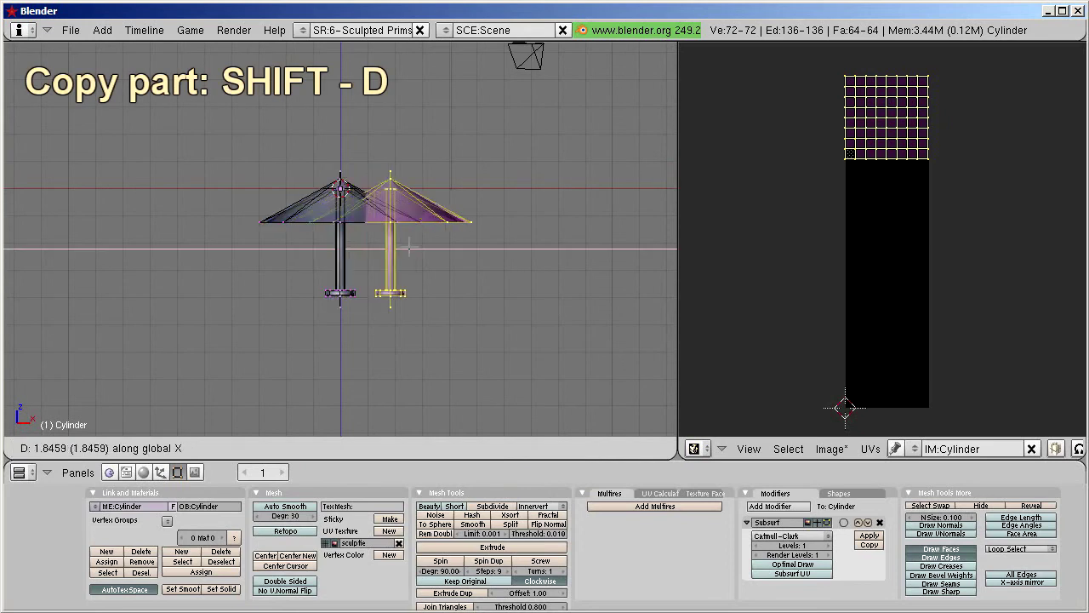
click(559, 255)
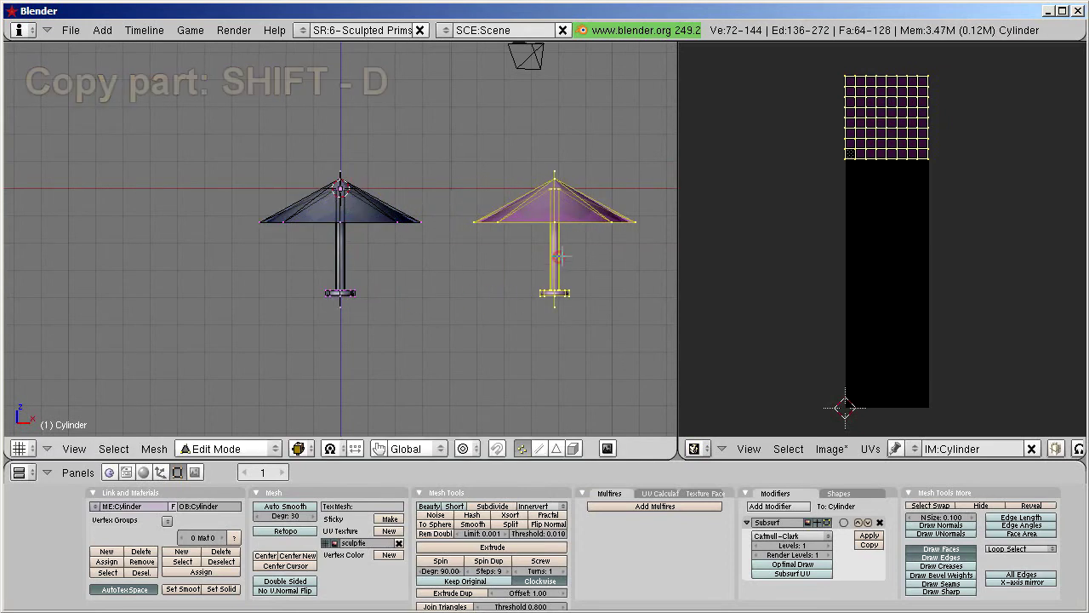
- Move the copy's UV island down along Y into the lower half of the image
key(g)
key(y)
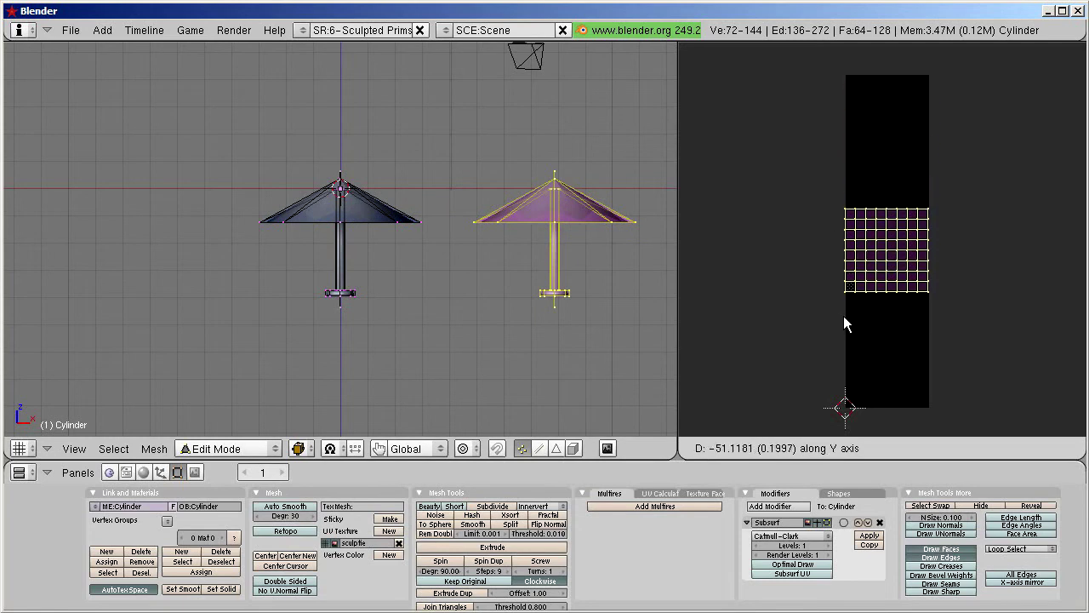
click(848, 351)
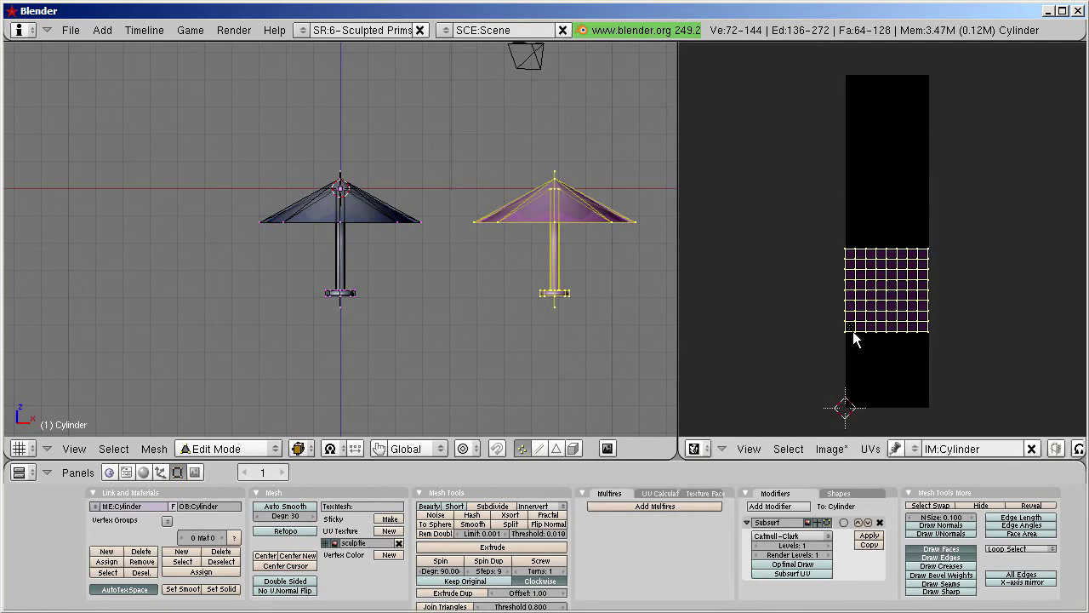
- Turn on synchronised UV and mesh selection, and box-select the facing edges of the two UV islands
middle_drag(859, 449, 685, 445)
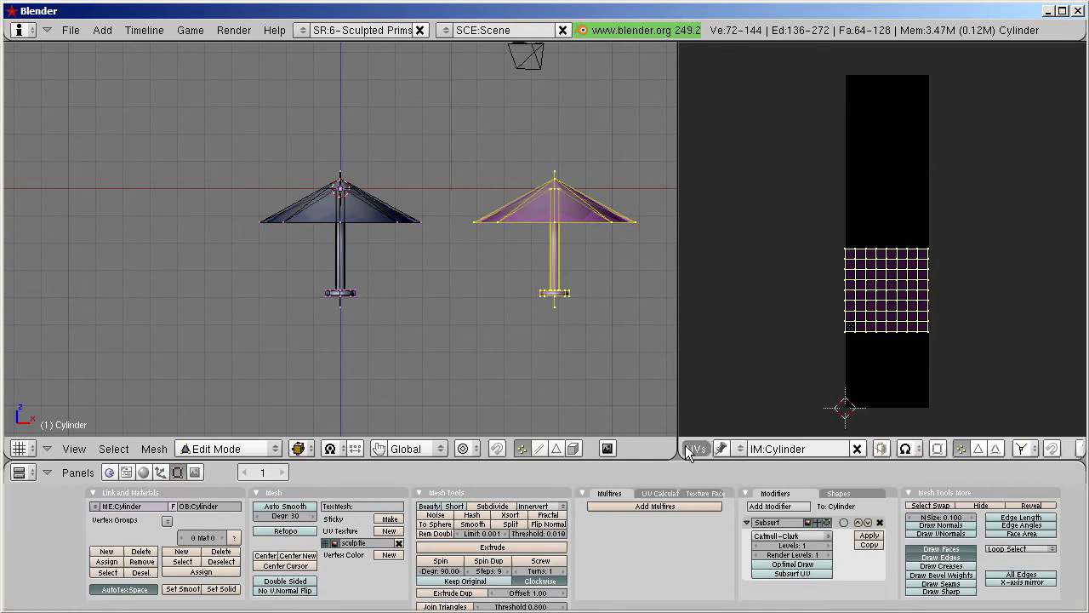
click(936, 448)
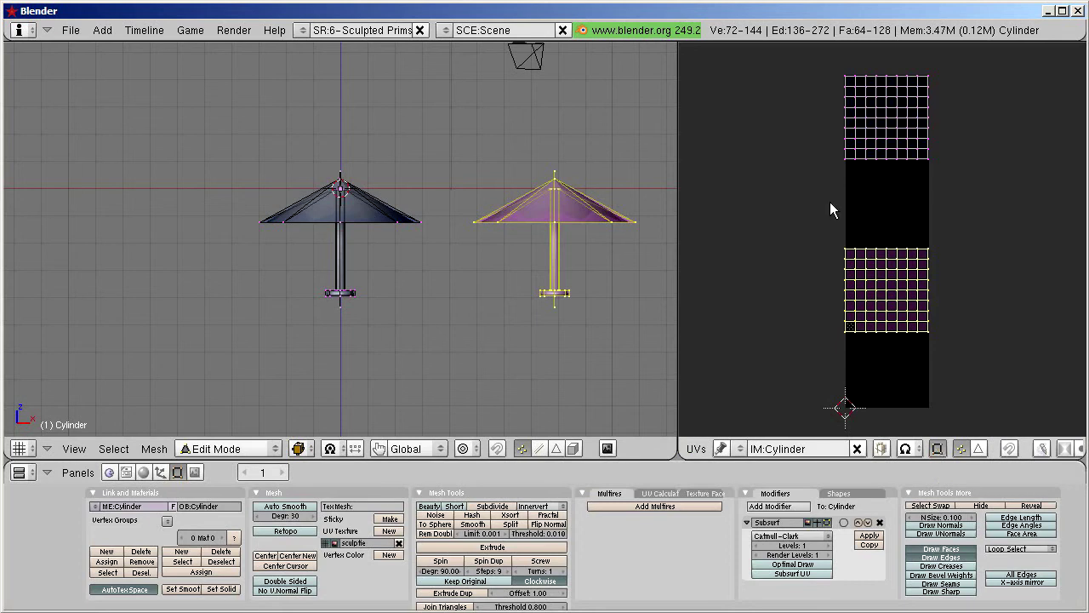
key(a)
key(b)
mouse_move(814, 154)
mouse_down()
mouse_move(974, 236)
mouse_move(976, 252)
mouse_up()
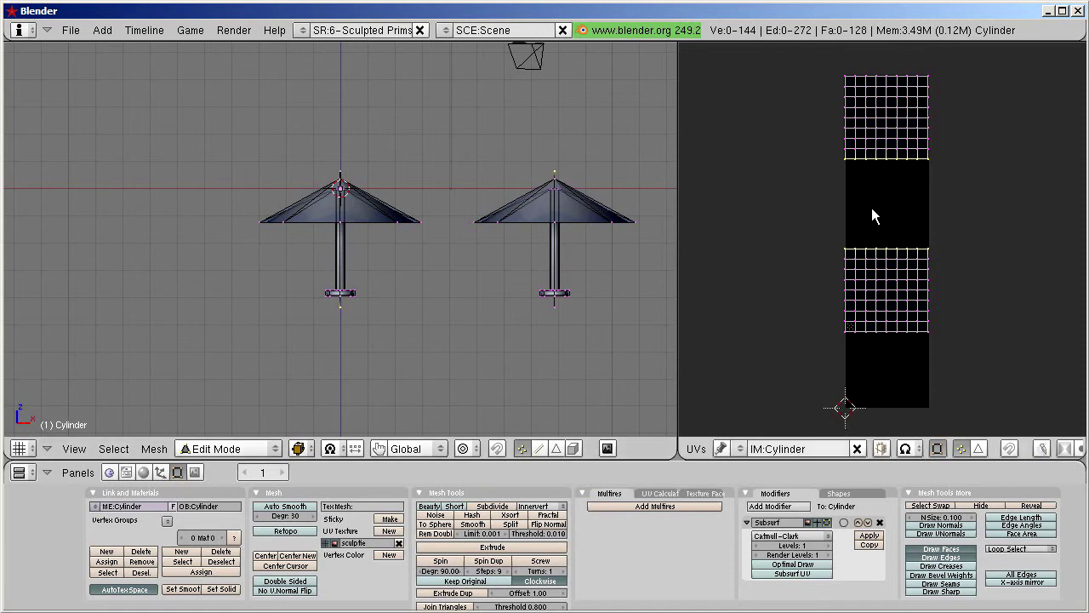
- Box-select the copy's entire UV island and enable snapping with the Closest target
key(a)
key(b)
drag(820, 241, 955, 342)
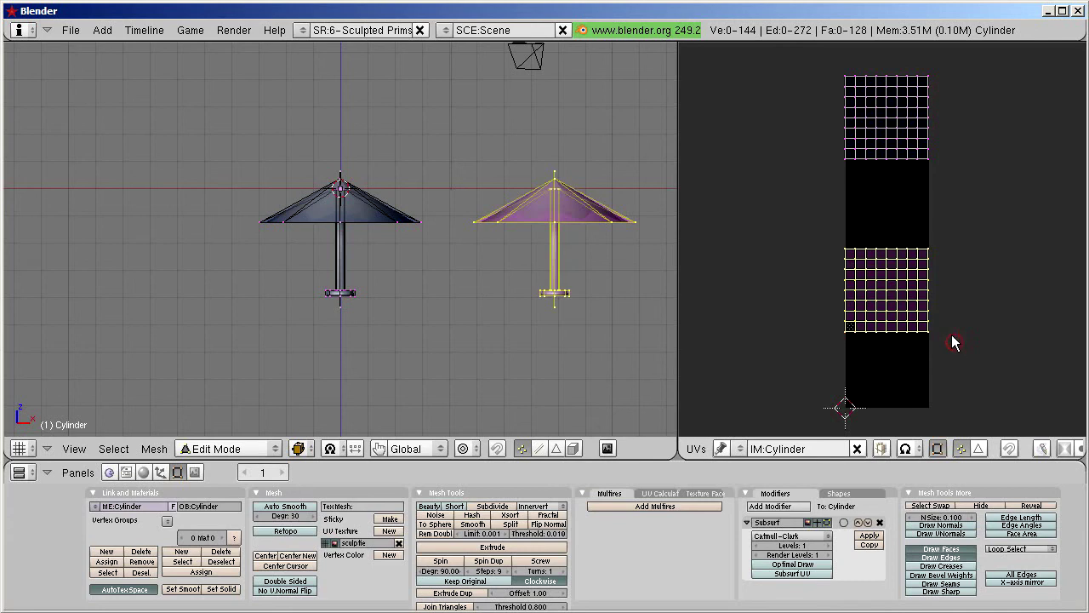
click(497, 449)
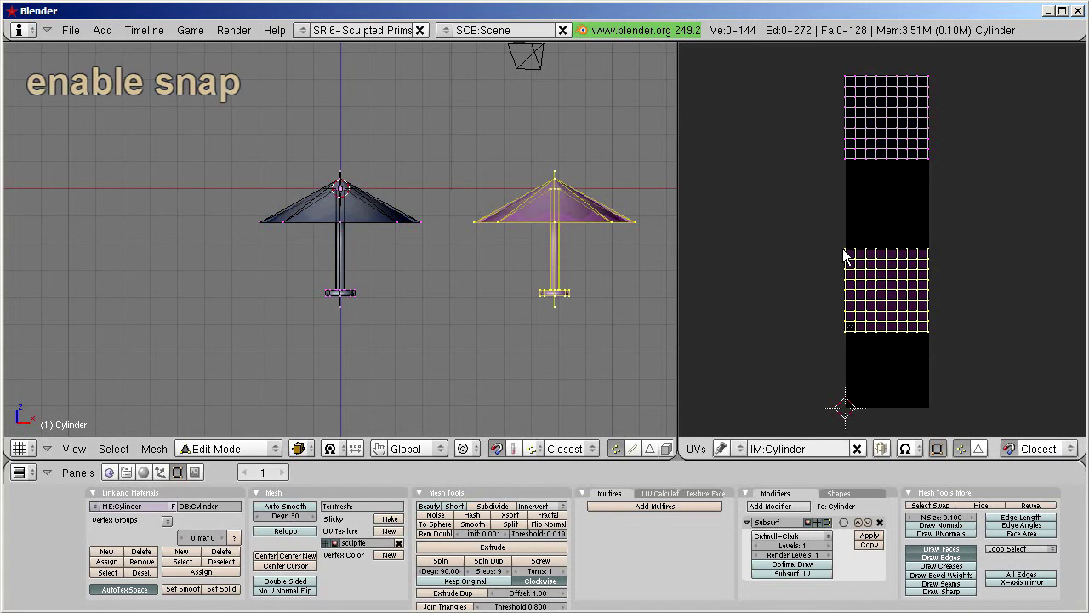
- Move the copy's UV island up along Y until it snaps to the lower edge of the original island
key(g)
key(y)
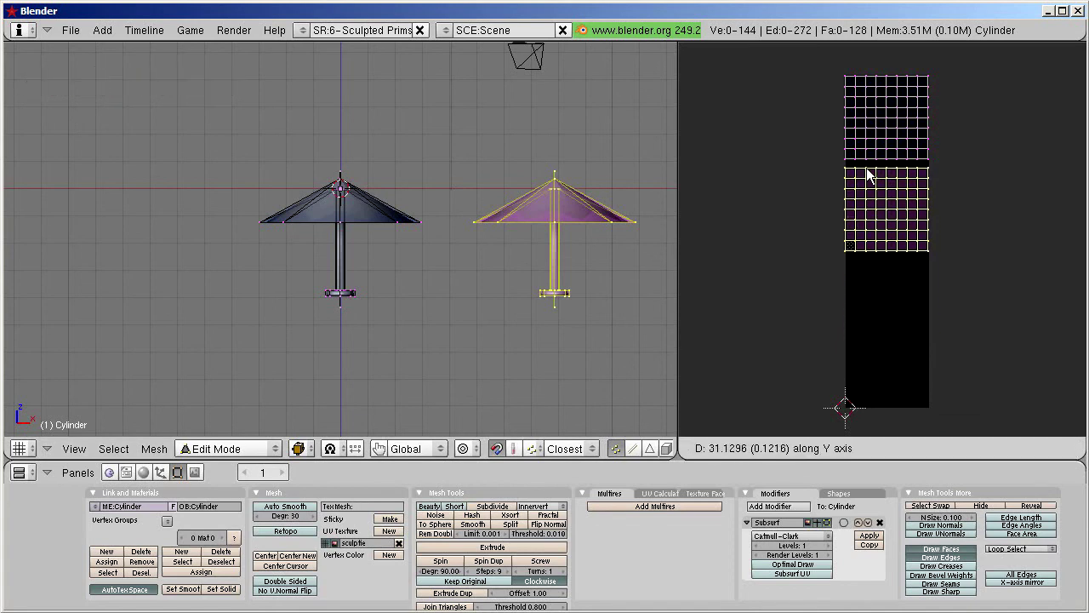
click(865, 170)
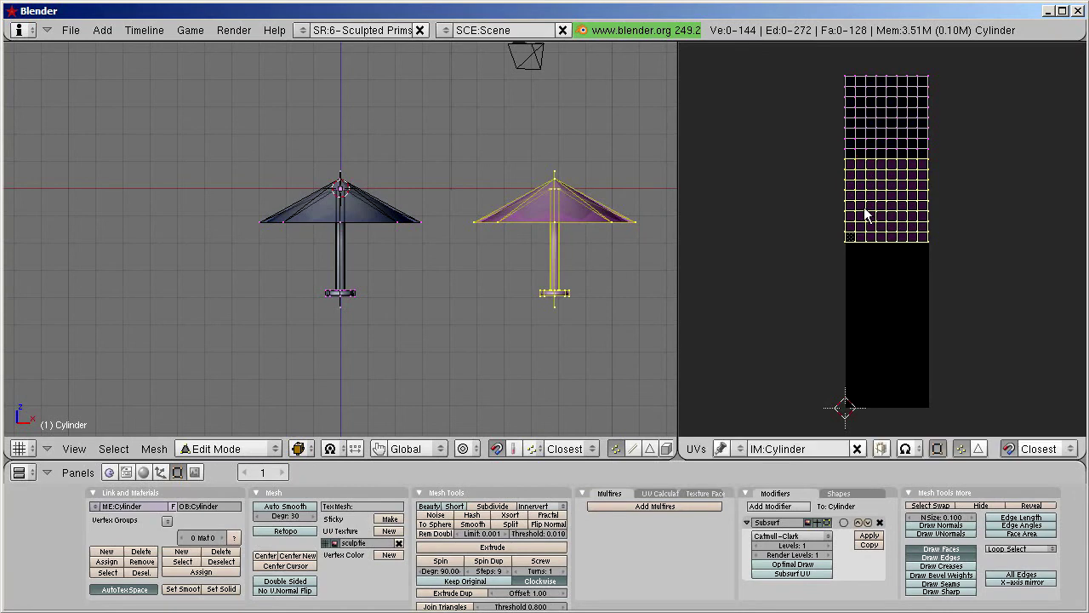
- Duplicate the second sunshade and place the third one along X with the same spacing
scroll(577, 258, down, 4)
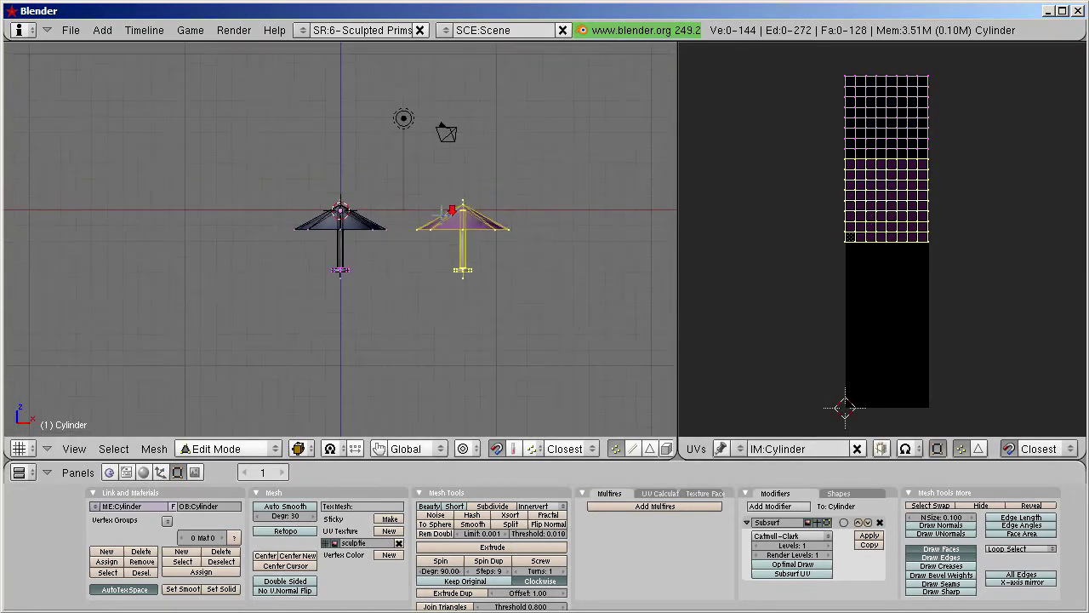
key(g)
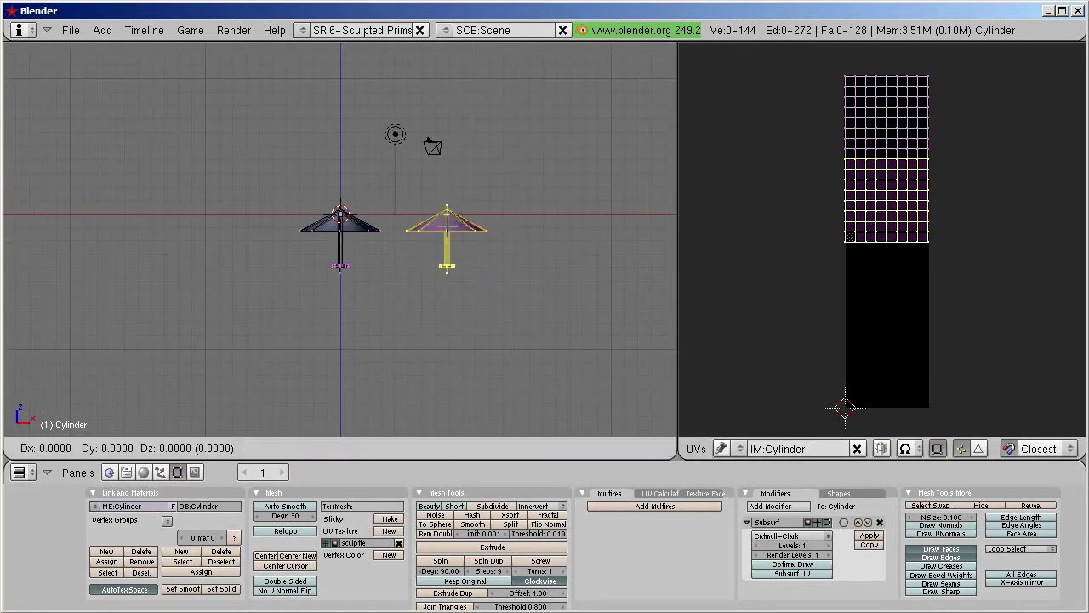
key(x)
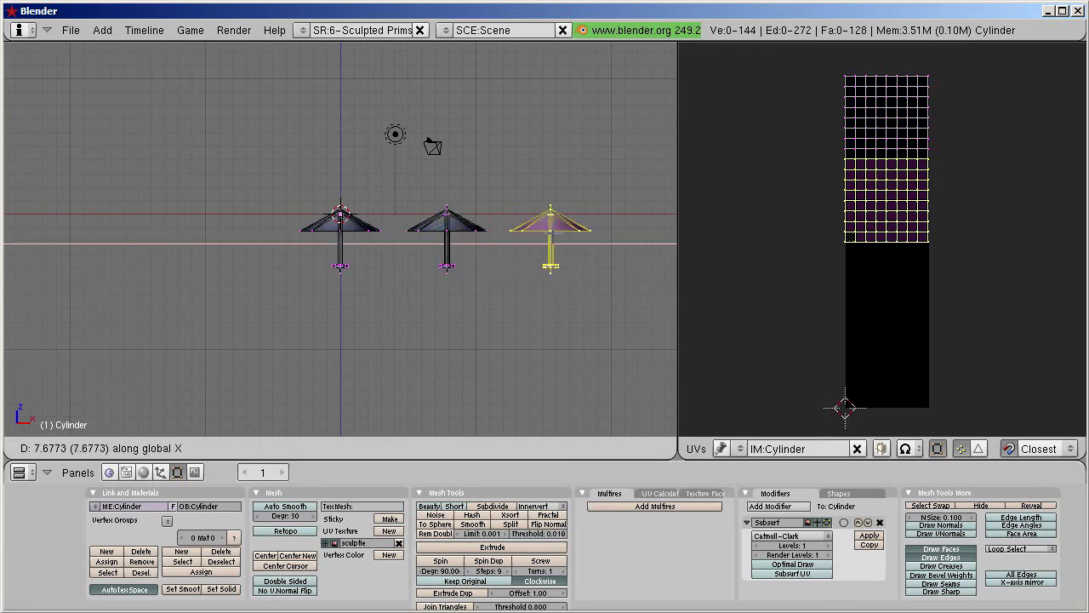
key(Return)
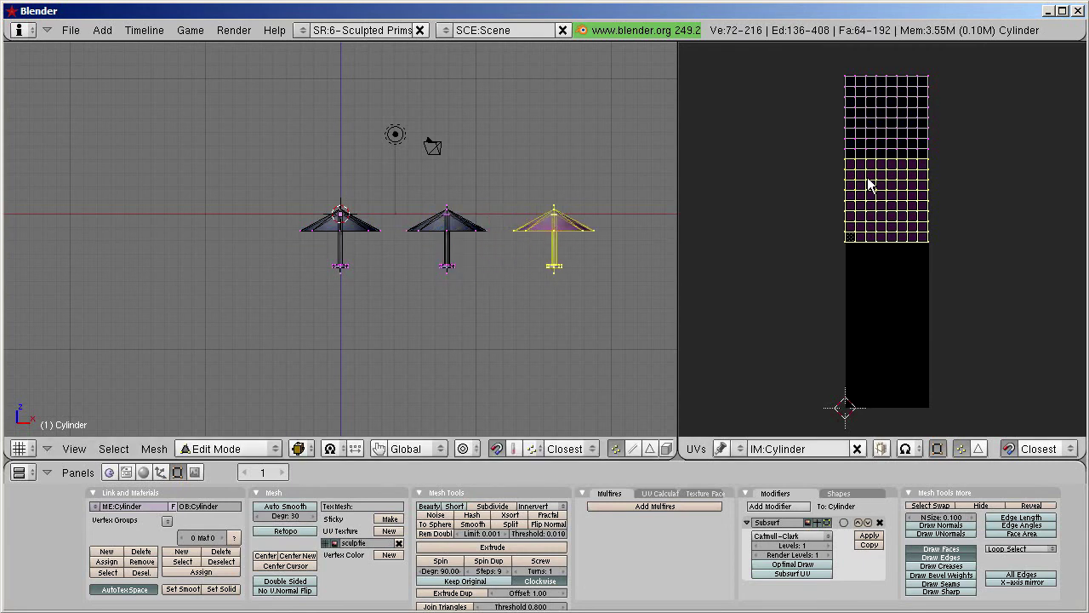
- Move the third sunshade's UV island down along Y and snap it to the lower edge of the second island
key(g)
key(y)
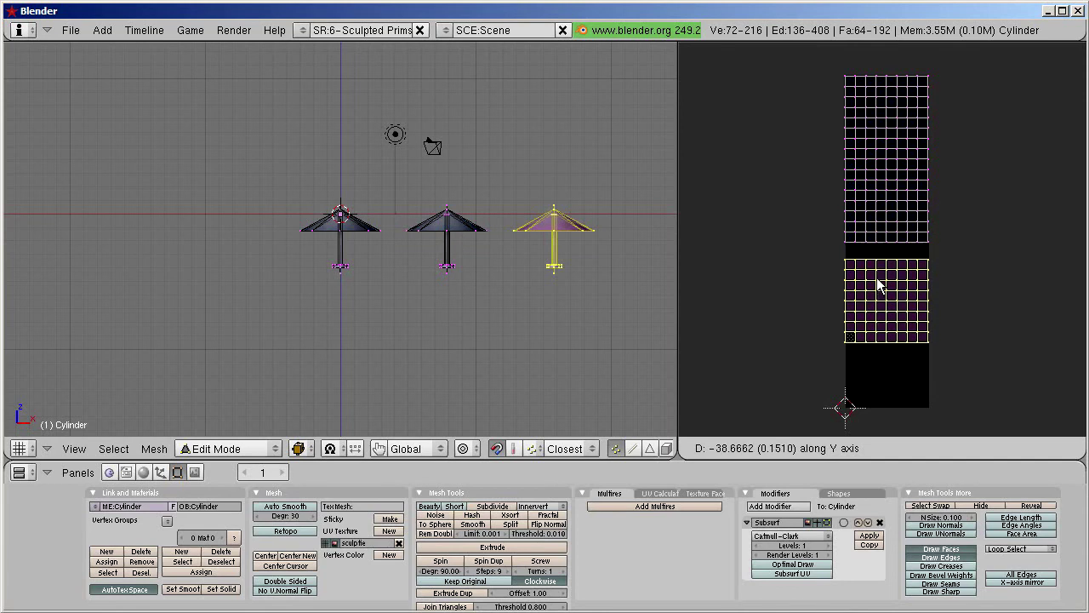
key(Return)
key(g)
key(y)
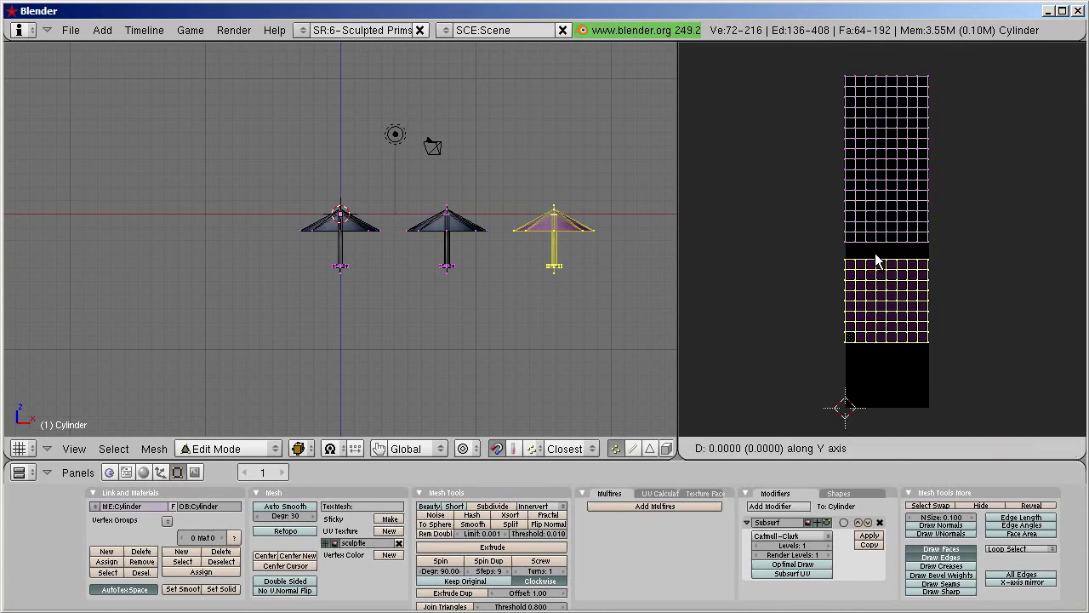
click(876, 247)
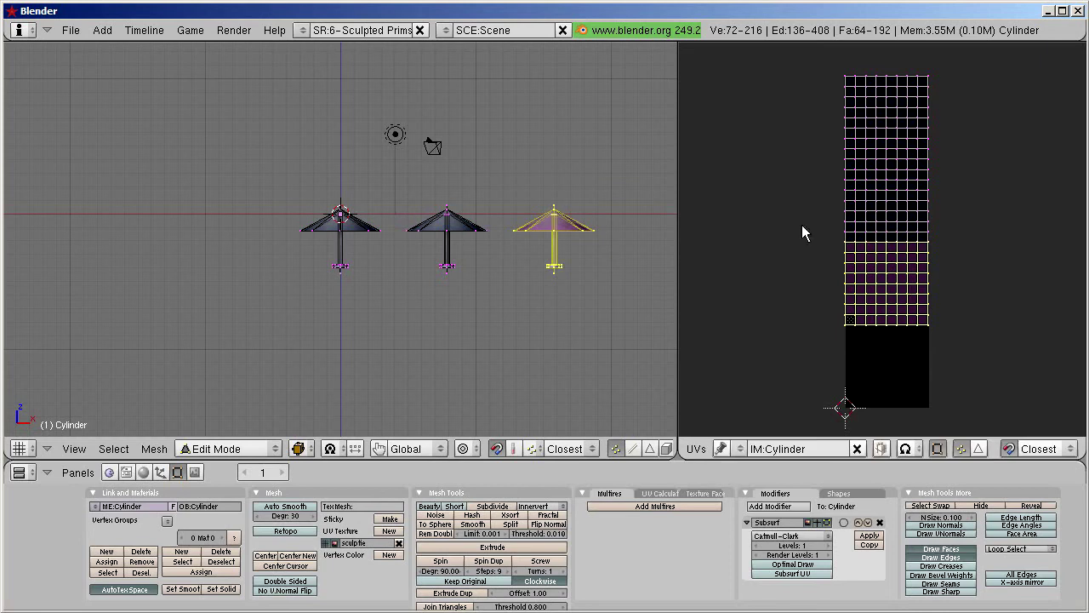
- Duplicate the third sunshade along X and move the new copy's UV island into the empty lowest quarter of the image
scroll(519, 242, down, 2)
key(g)
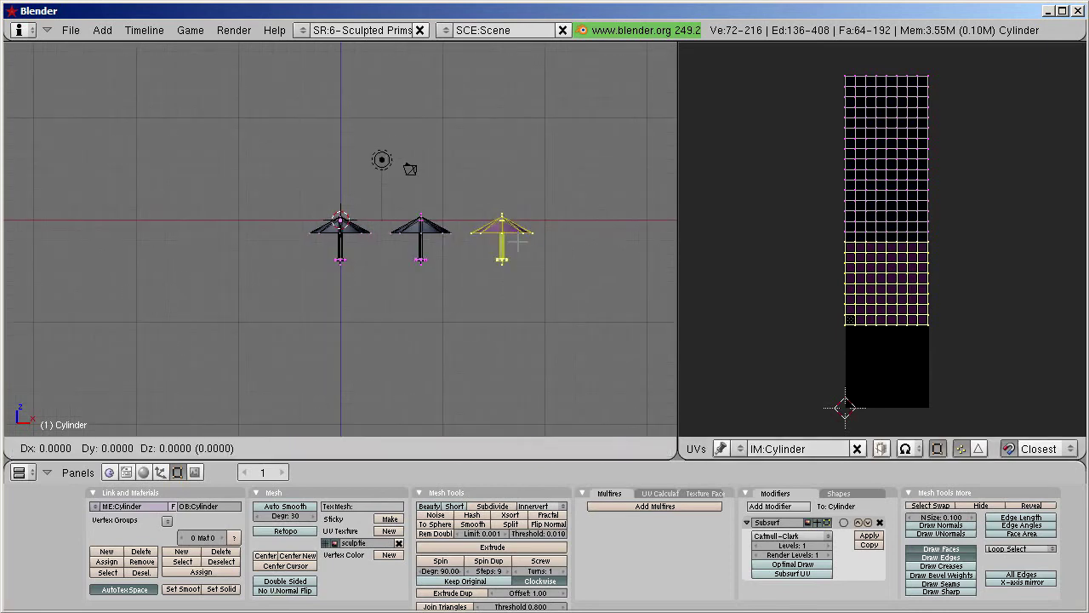
key(x)
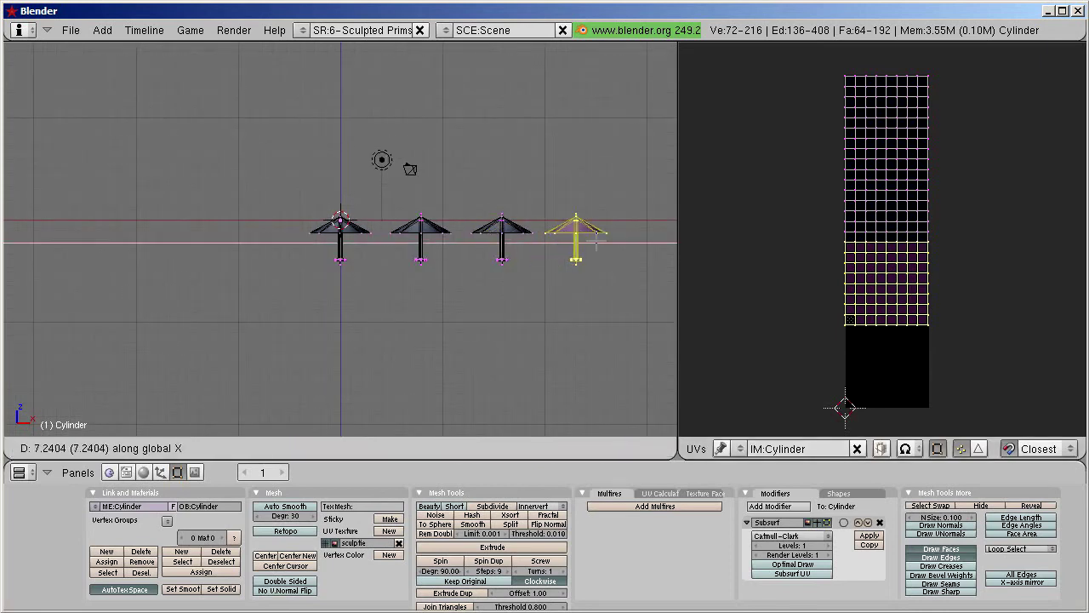
click(604, 241)
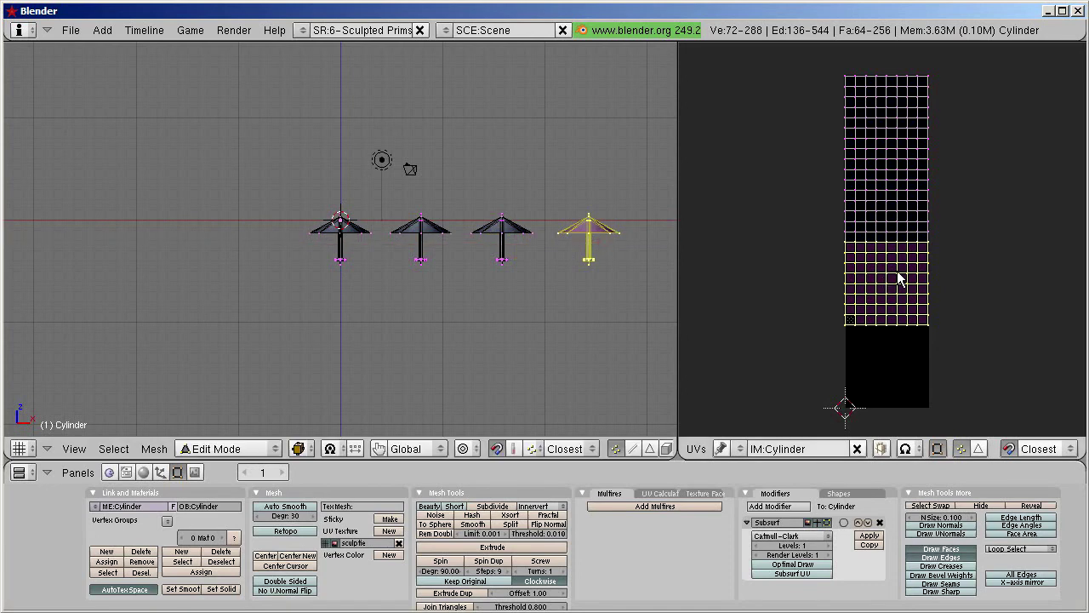
key(g)
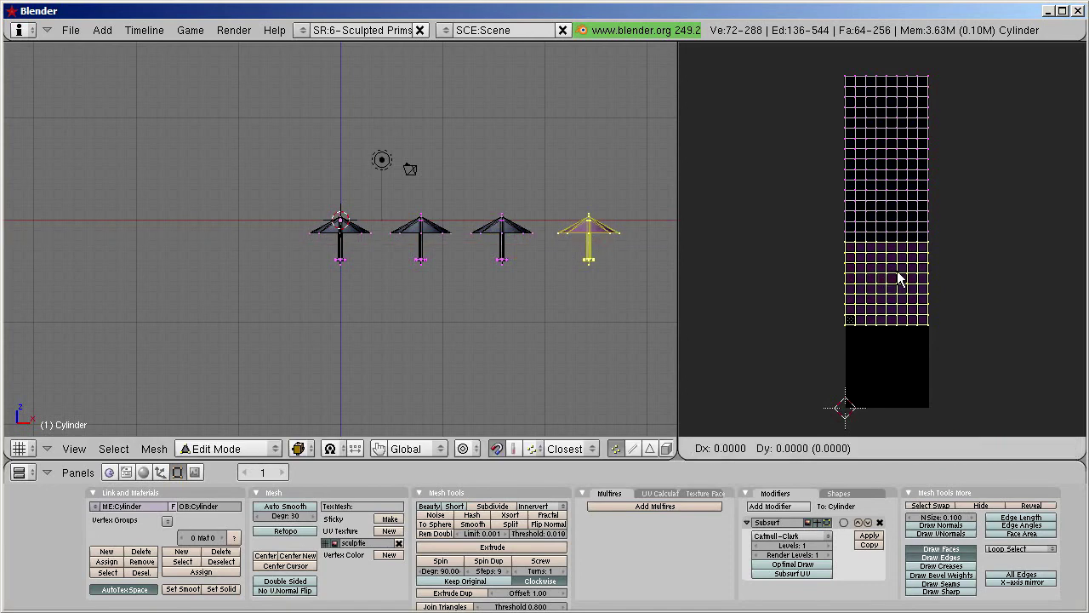
click(902, 363)
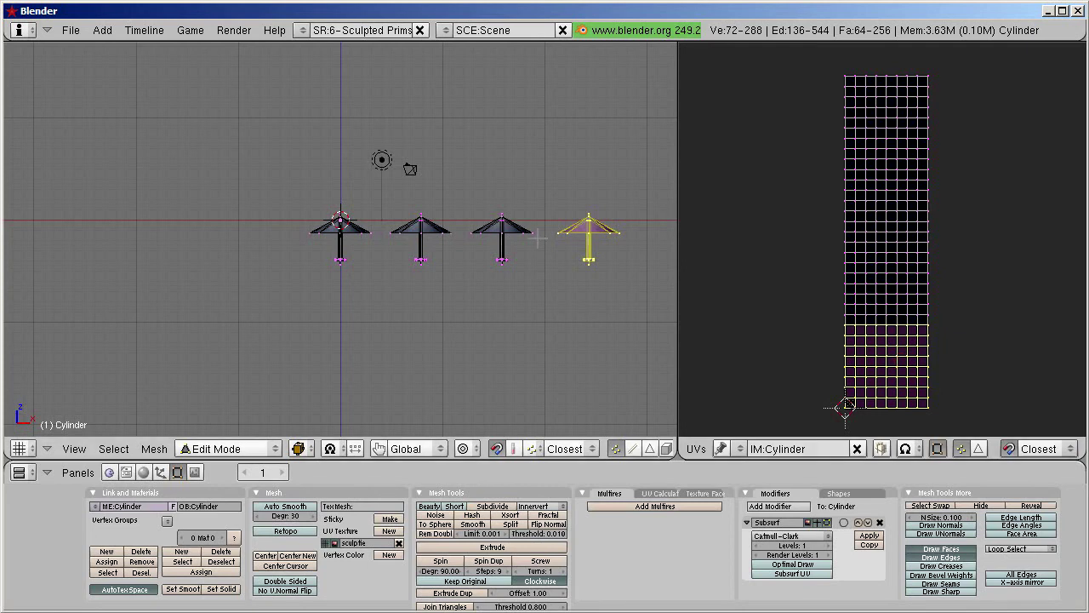
- Box-select the connection points above and below all four sunshades and delete these vertices
key(a)
key(a)
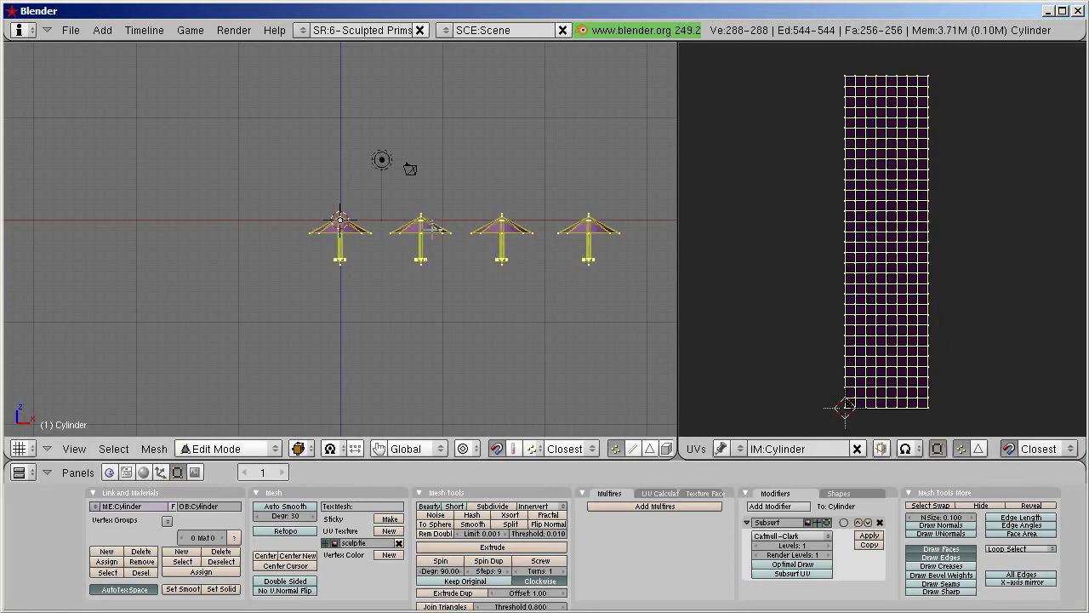
key(Home)
scroll(400, 235, up, 4)
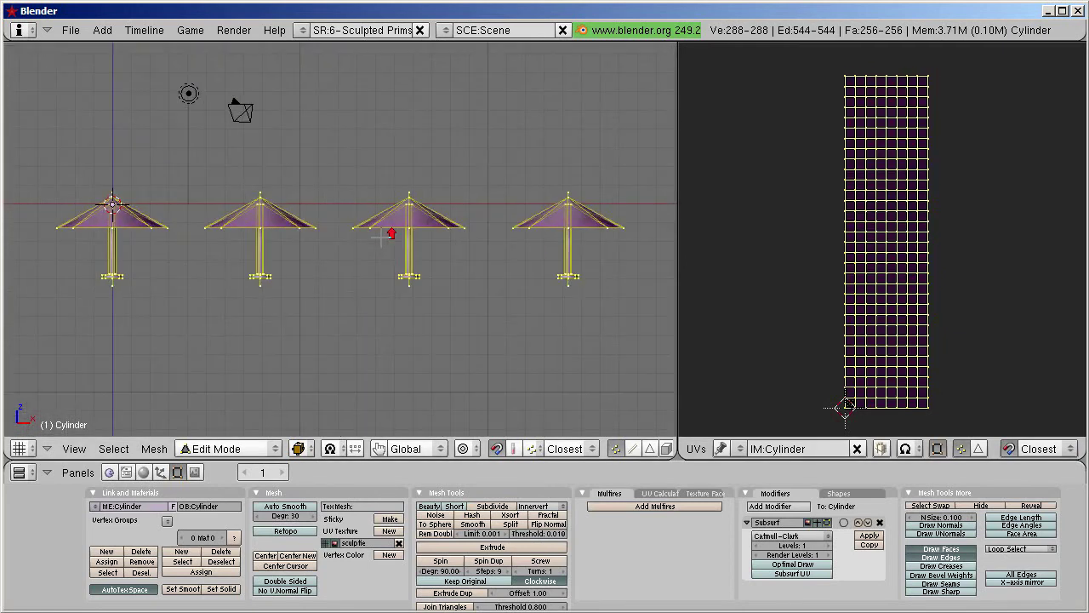
key(a)
key(b)
drag(73, 161, 623, 195)
drag(188, 304, 607, 346)
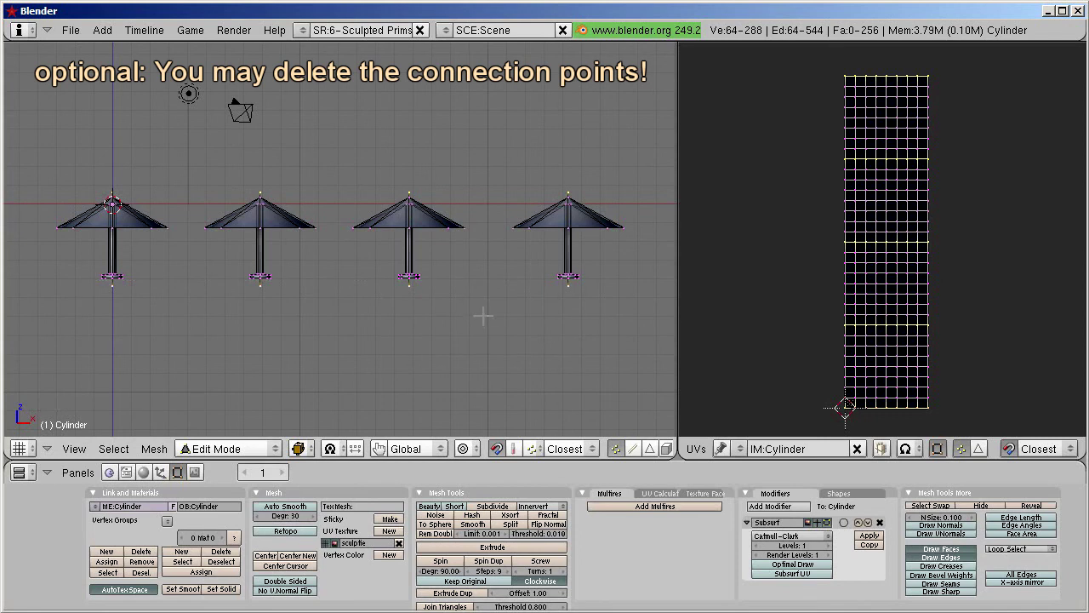
key(x)
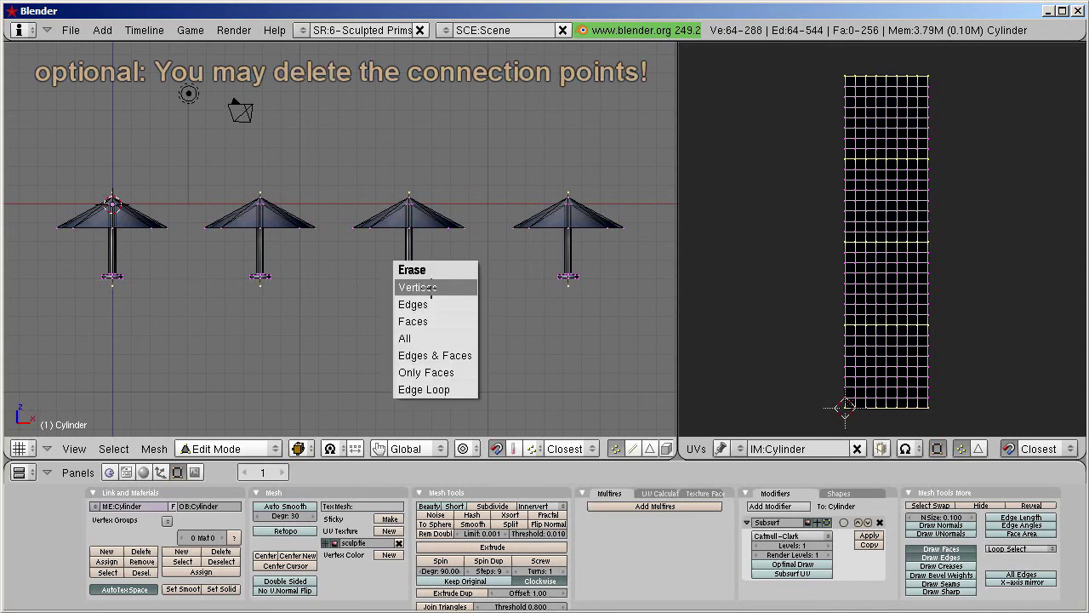
click(436, 288)
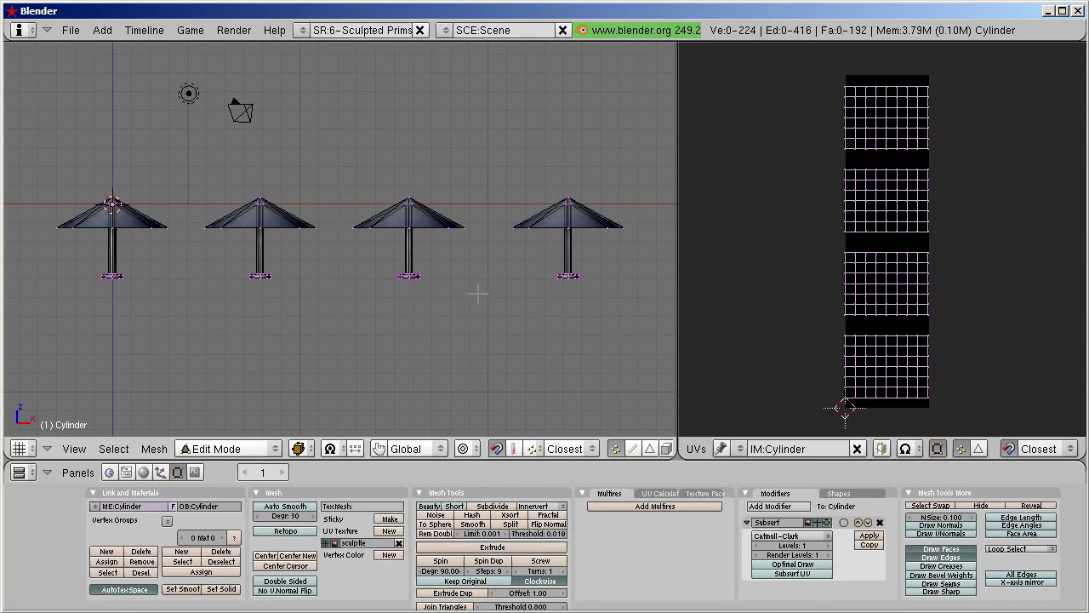
- Bake the four-sunshade mesh into the sculptmap image with Bake Sculpt Meshes, keeping the preset options
scroll(423, 283, down, 1)
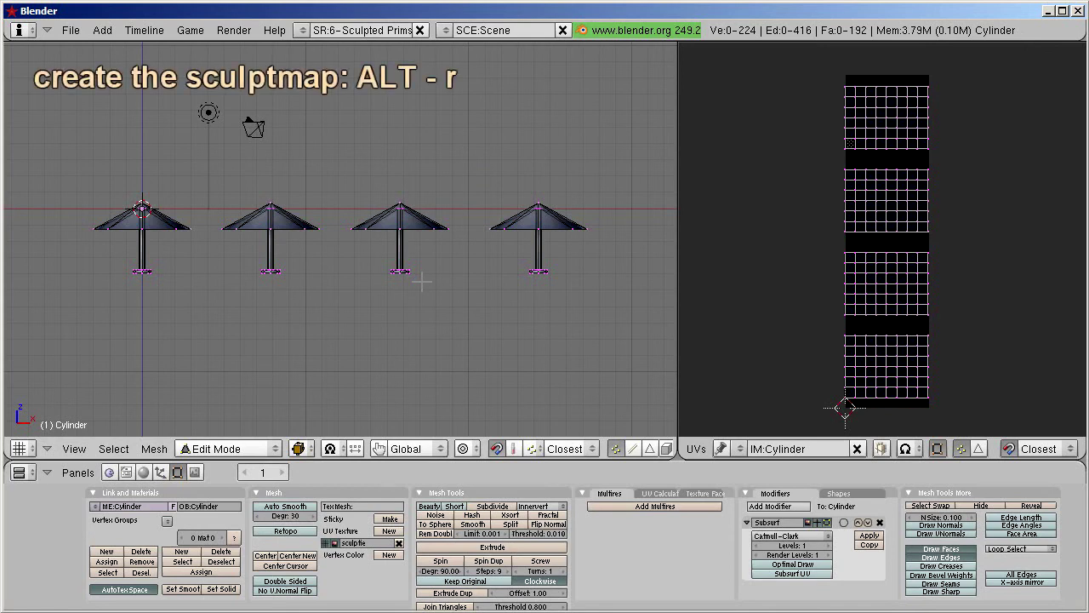
key(alt+r)
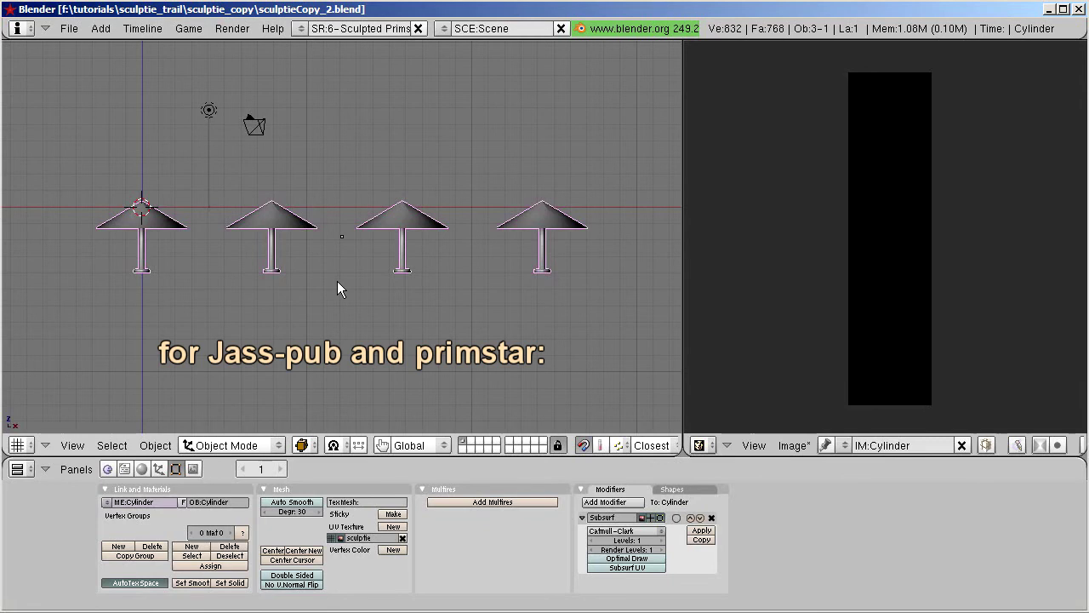
click(232, 29)
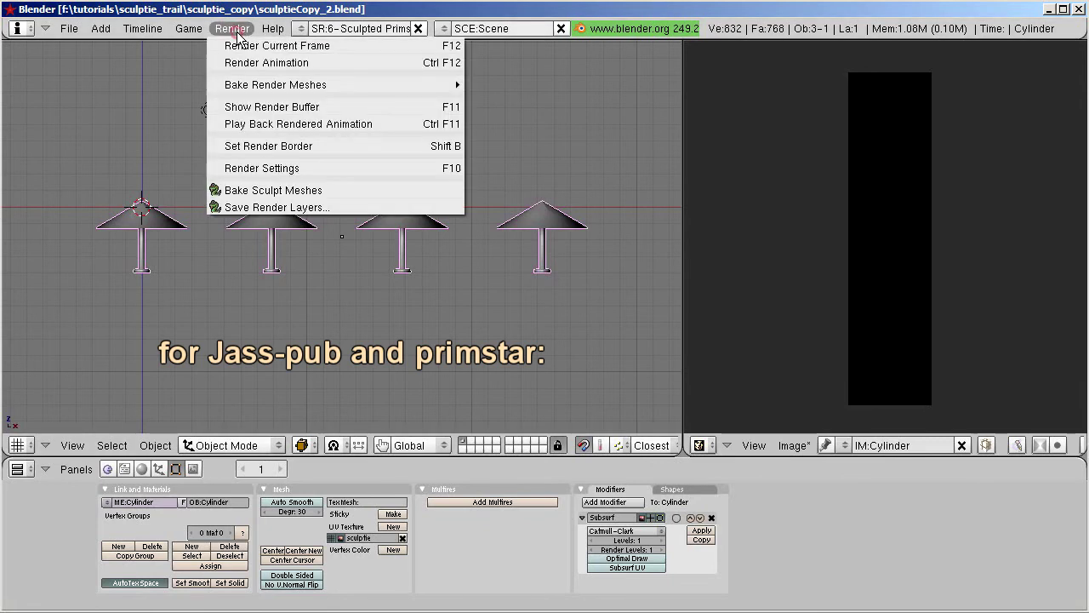
click(335, 191)
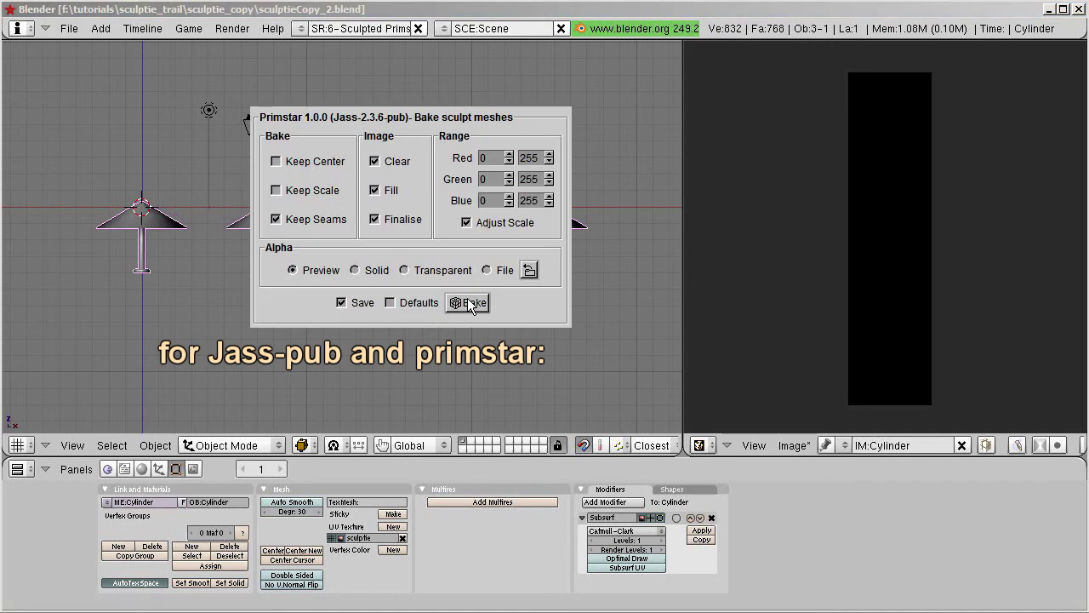
click(471, 304)
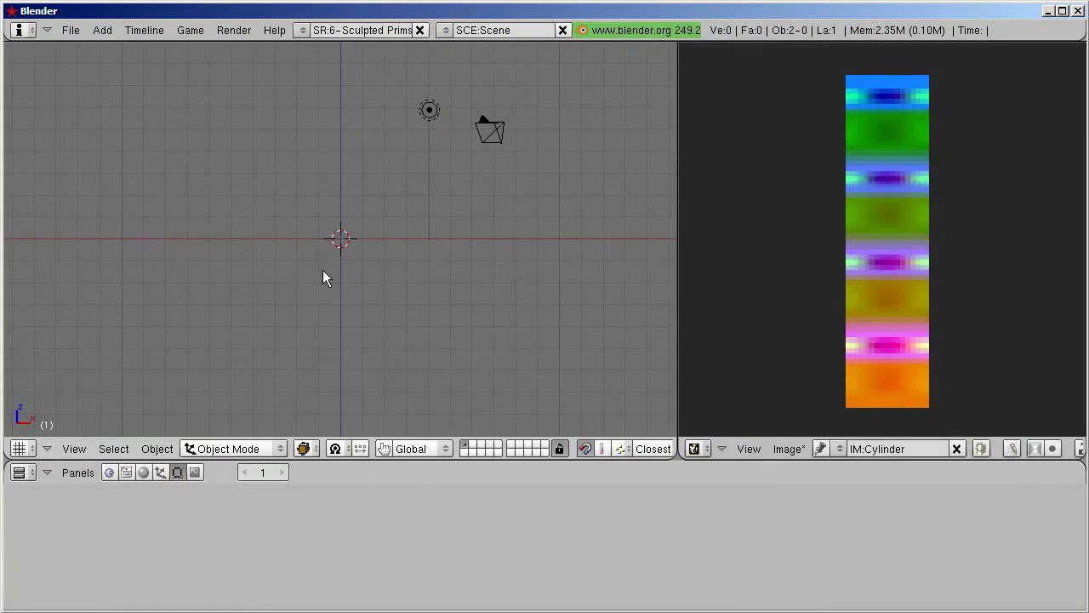
- Import the baked Cylinder image as a sculptie to check the four sunshades in 3D
click(787, 449)
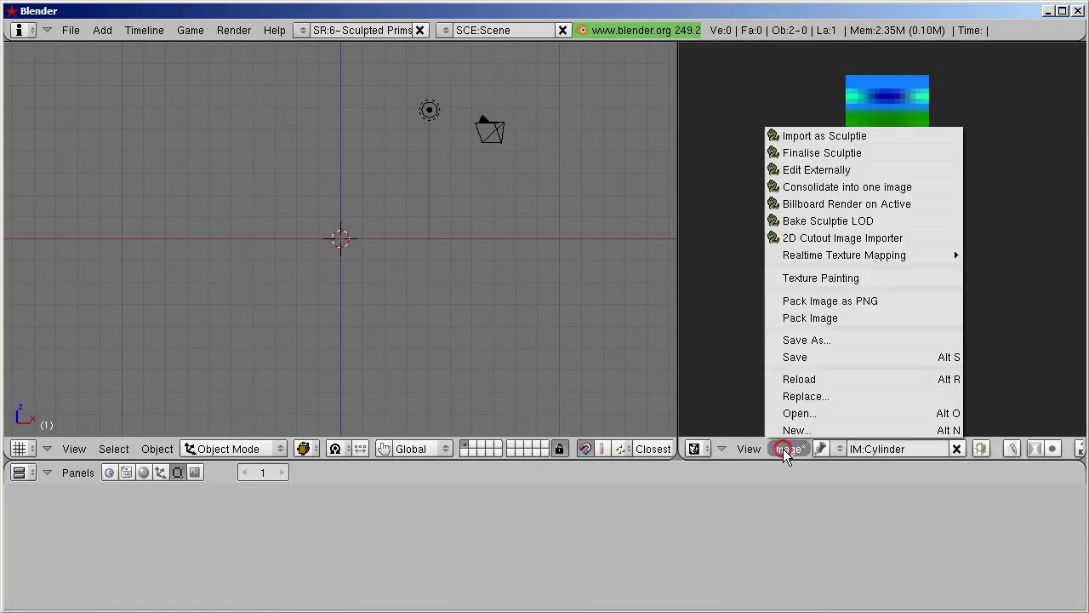
click(827, 136)
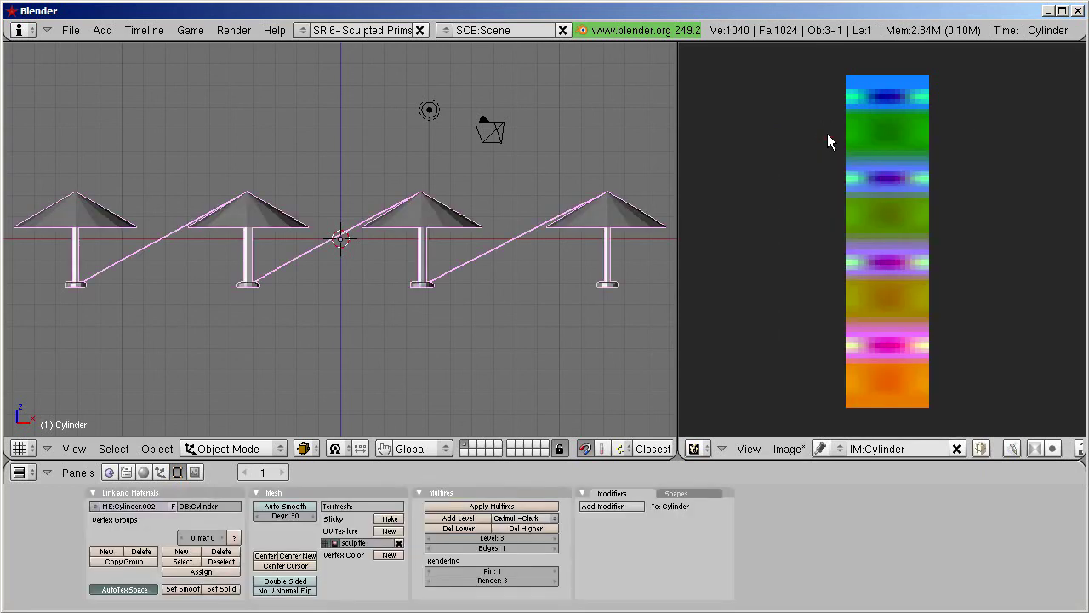
key(KP_5)
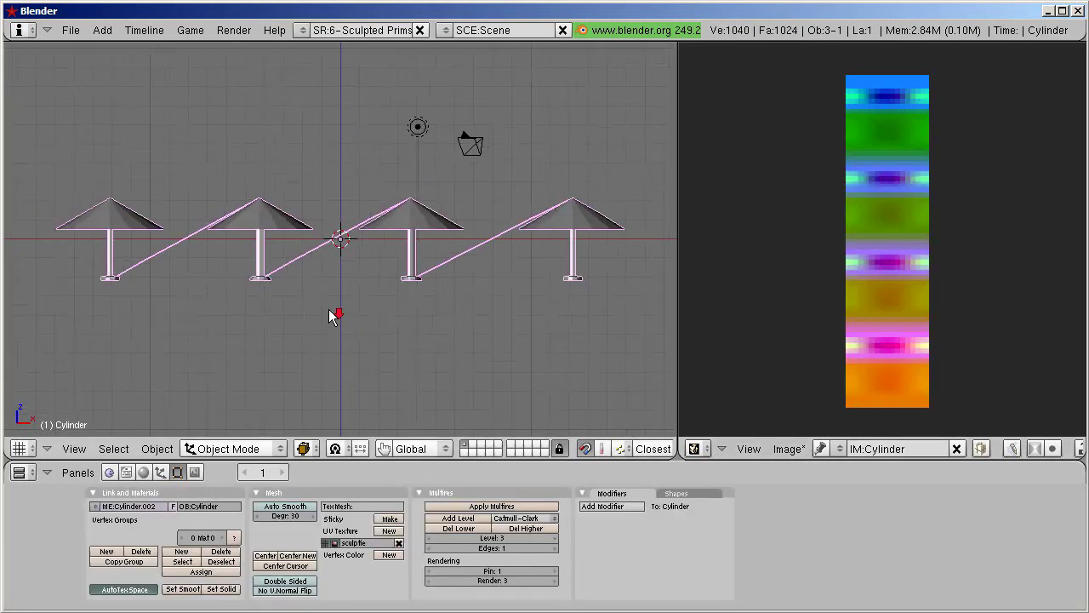
scroll(330, 307, down, 1)
mouse_move(330, 307)
middle_down()
mouse_move(348, 235)
mouse_move(400, 192)
mouse_move(566, 213)
middle_up()
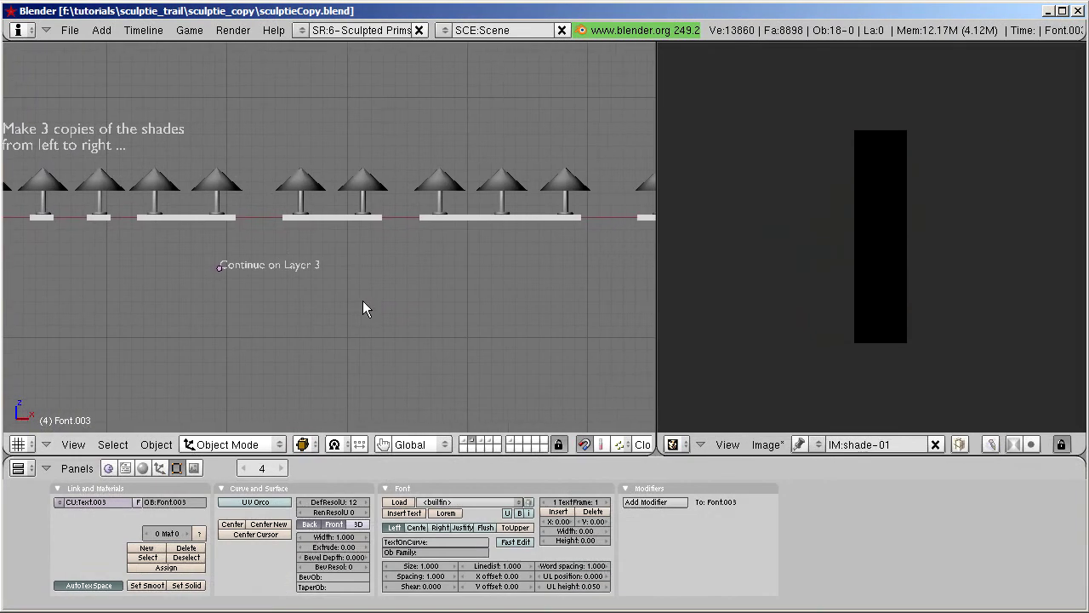
shift+middle_drag(363, 309, 282, 309)
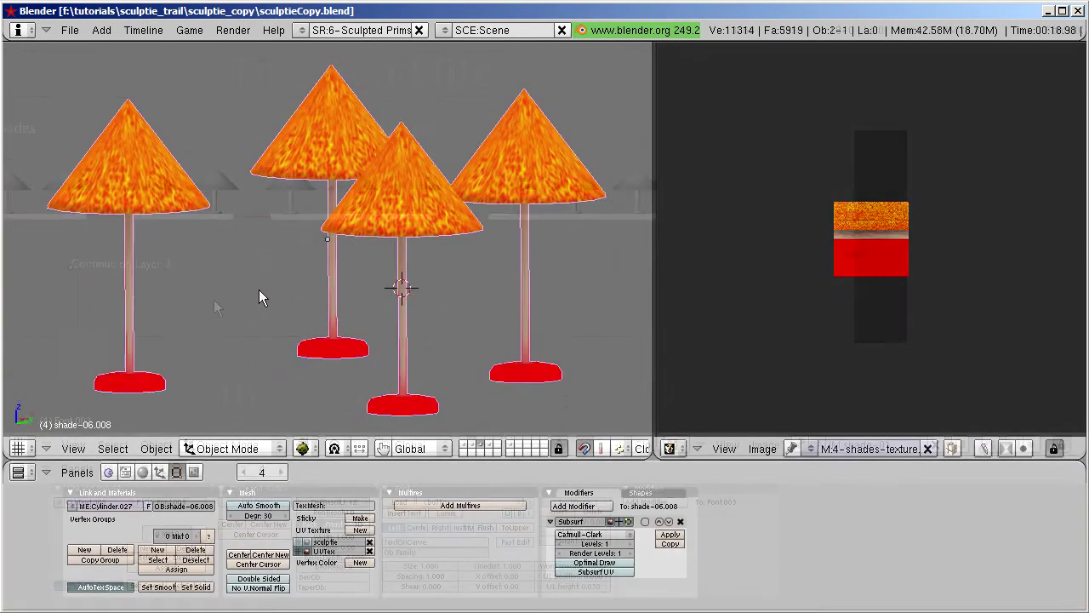
middle_drag(259, 296, 355, 289)
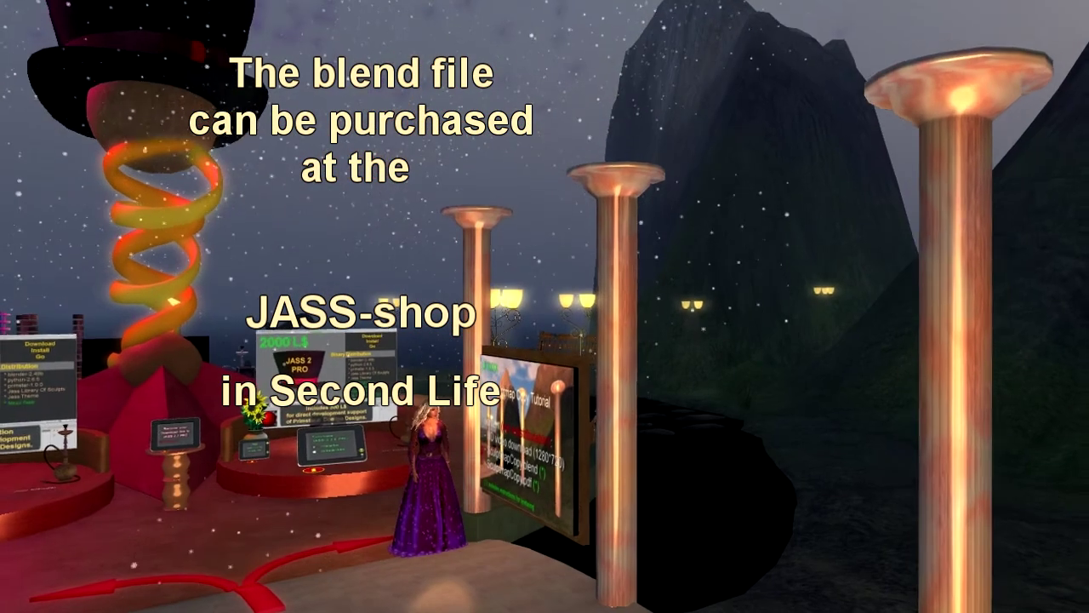